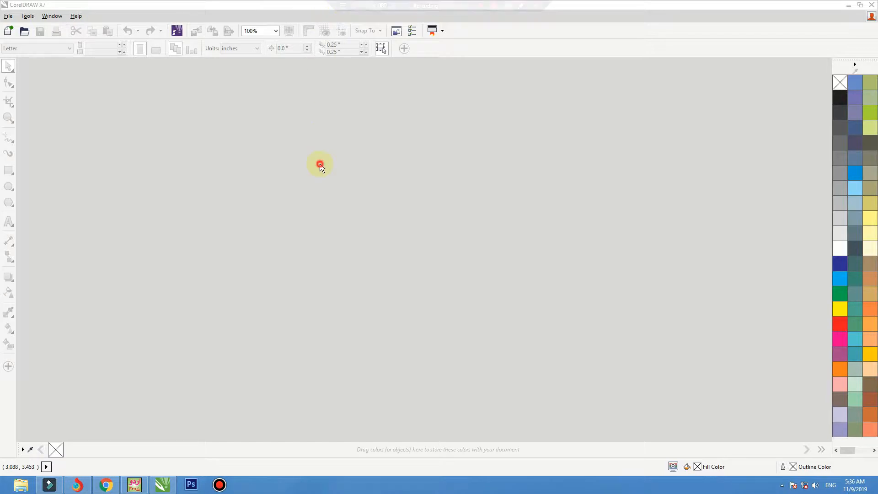
# - Create a new A4 document in inches and switch the page to landscape orientation
pyautogui.hotkey('ctrl', 'n')
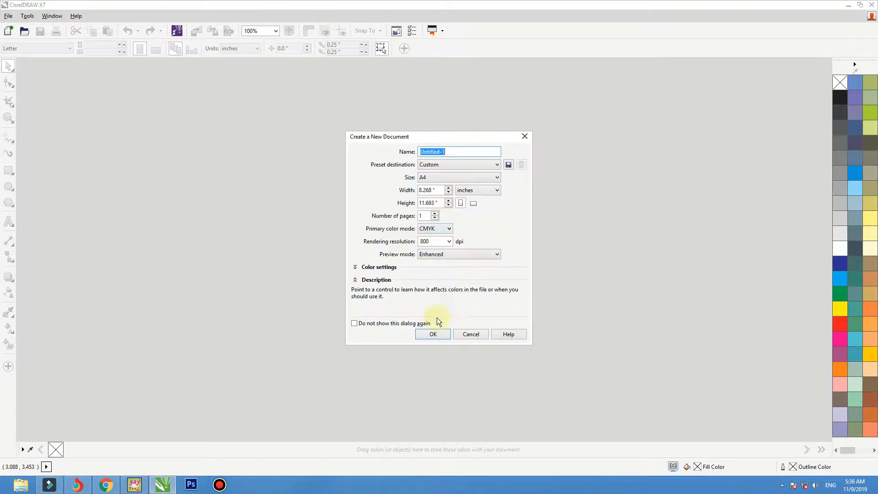
pyautogui.click(433, 333)
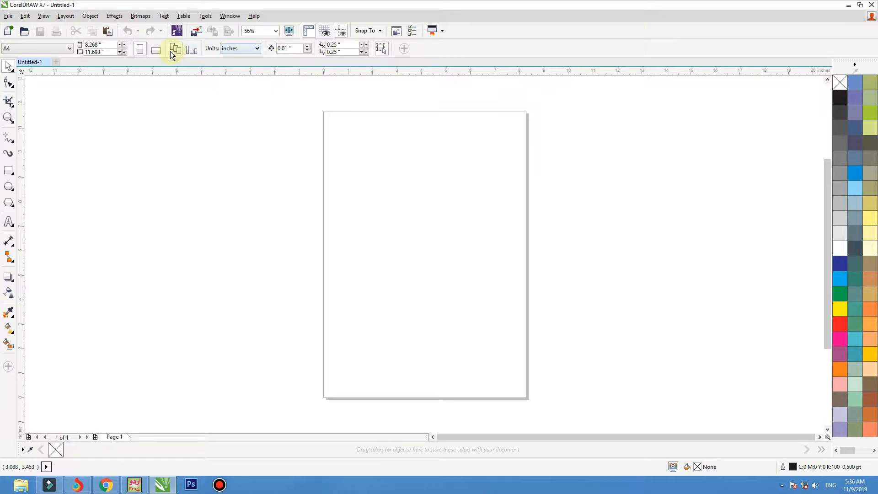
pyautogui.click(155, 51)
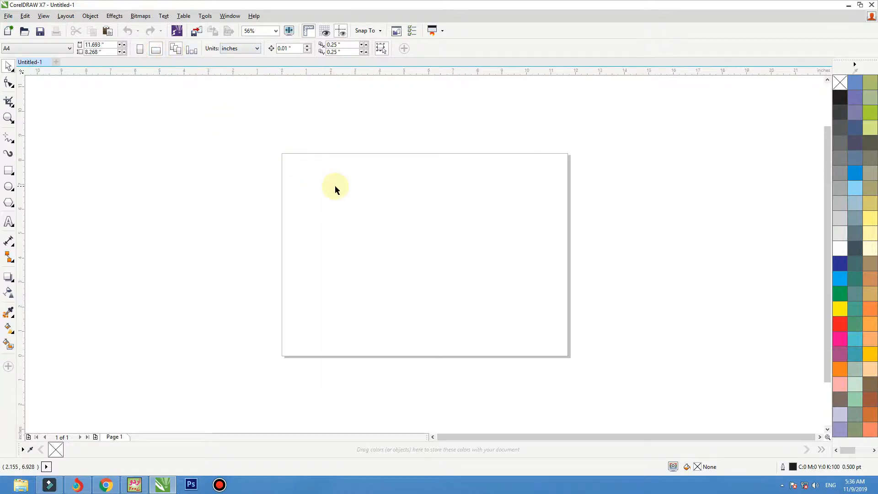
# - Draw an upright rectangle about 2.69 by 3.92 inches near the centre of the page
pyautogui.click(6, 120)
pyautogui.moveTo(315, 182); pyautogui.dragTo(537, 329)
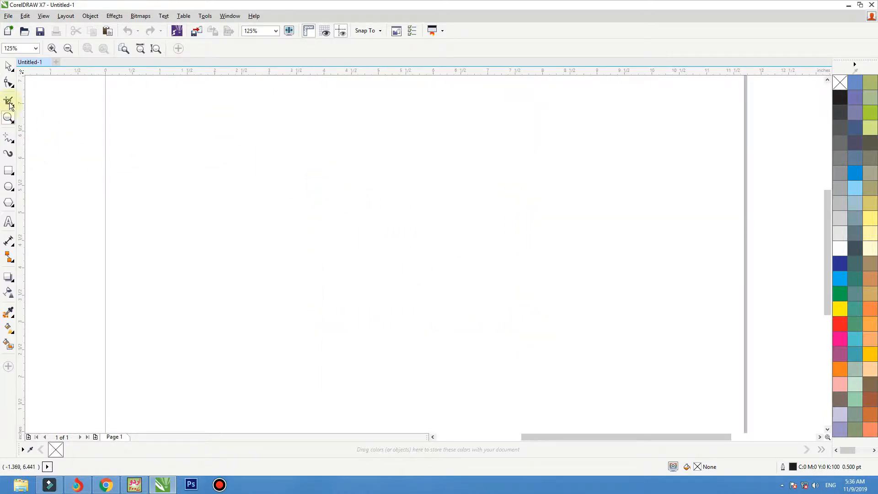
pyautogui.click(9, 66)
pyautogui.click(8, 171)
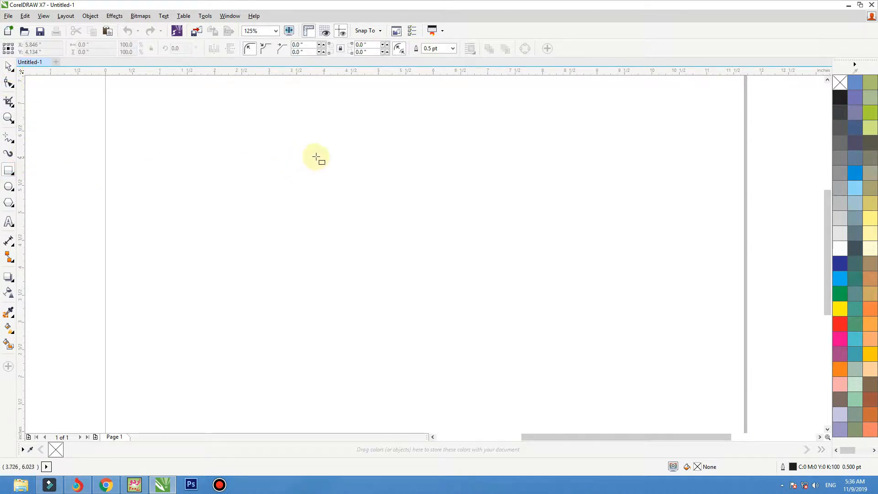
pyautogui.moveTo(304, 150); pyautogui.dragTo(452, 365)
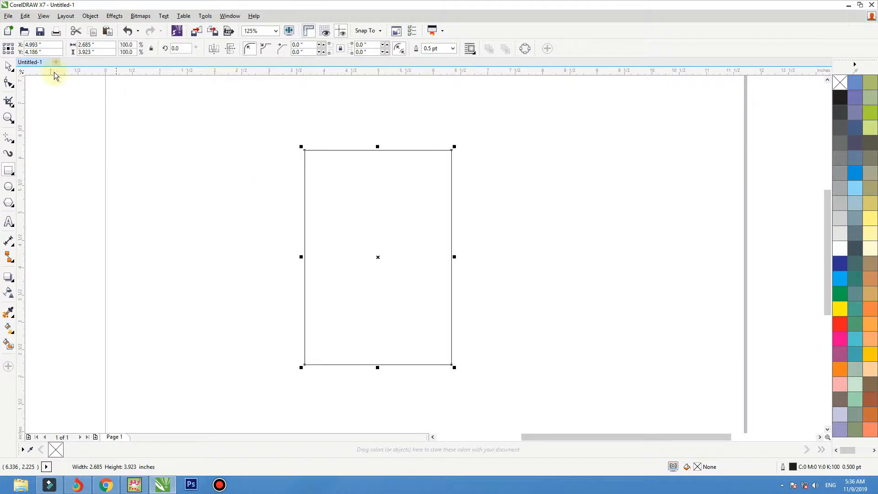
pyautogui.click(9, 65)
pyautogui.click(13, 88)
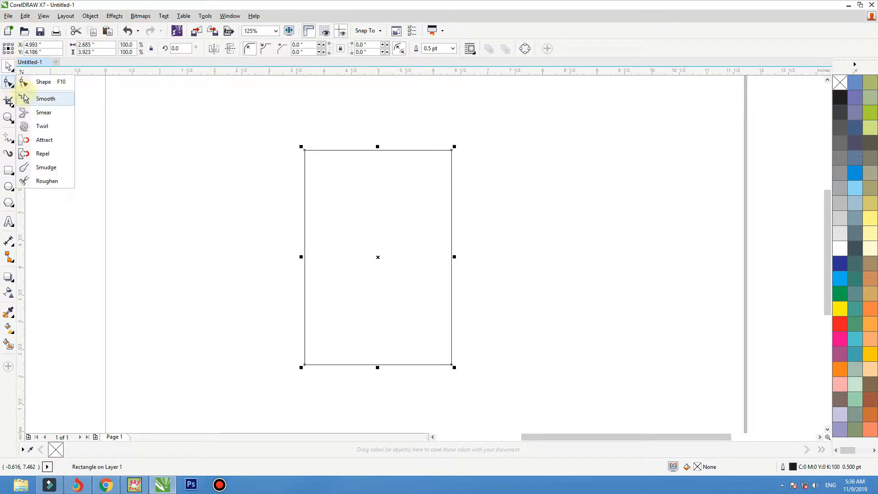
pyautogui.click(44, 80)
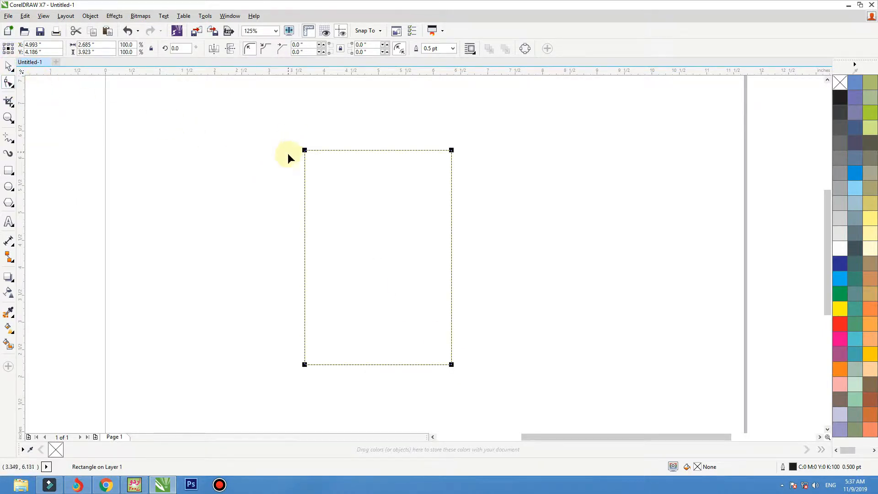
pyautogui.moveTo(306, 152); pyautogui.dragTo(312, 153)
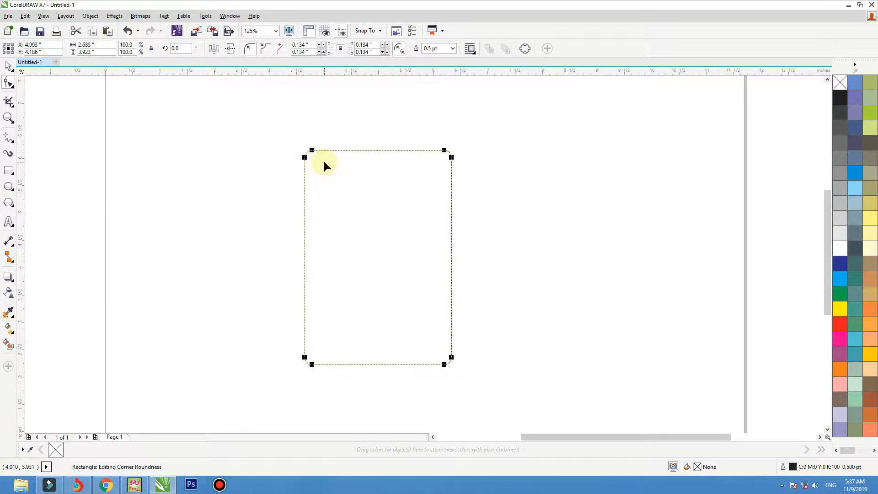
pyautogui.hotkey('ctrl', 'z')
# - Unlink the rectangle's corner radii and set the top-left corner radius to 0.5 inches
pyautogui.click(342, 51)
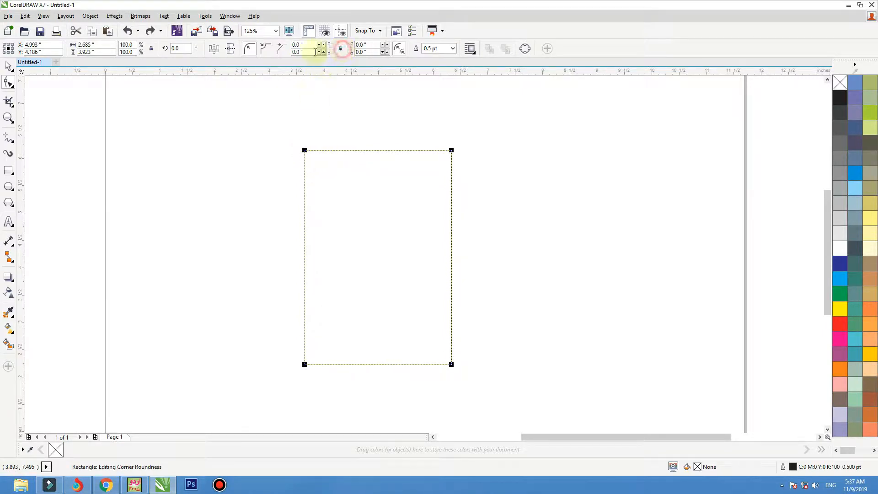
pyautogui.moveTo(304, 45); pyautogui.dragTo(271, 47)
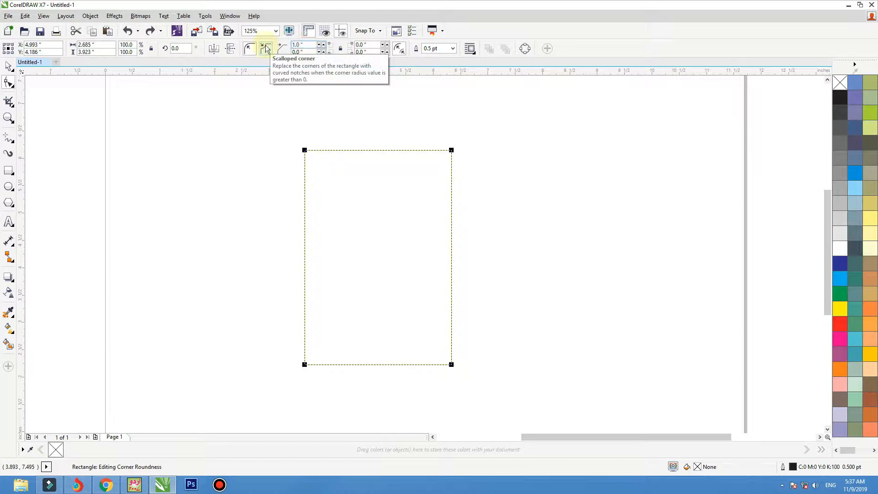
pyautogui.press('Return')
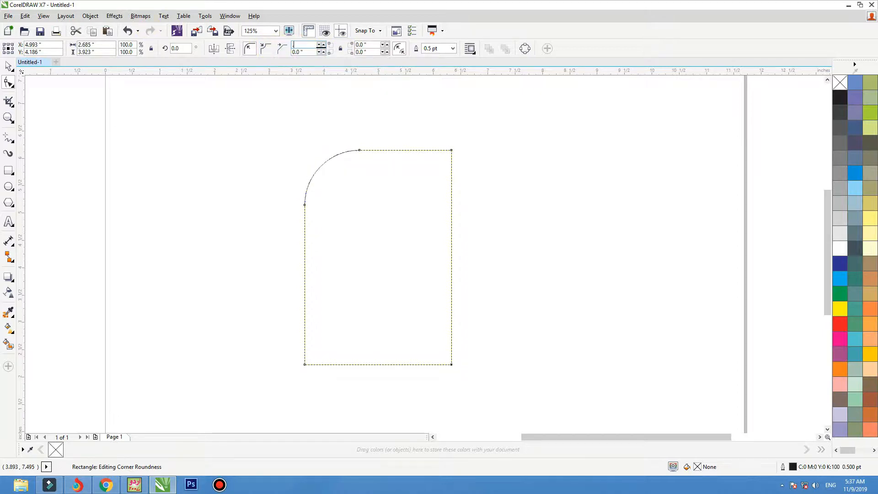
pyautogui.write('0.5')
pyautogui.press('Return')
pyautogui.click(322, 347)
pyautogui.click(280, 364)
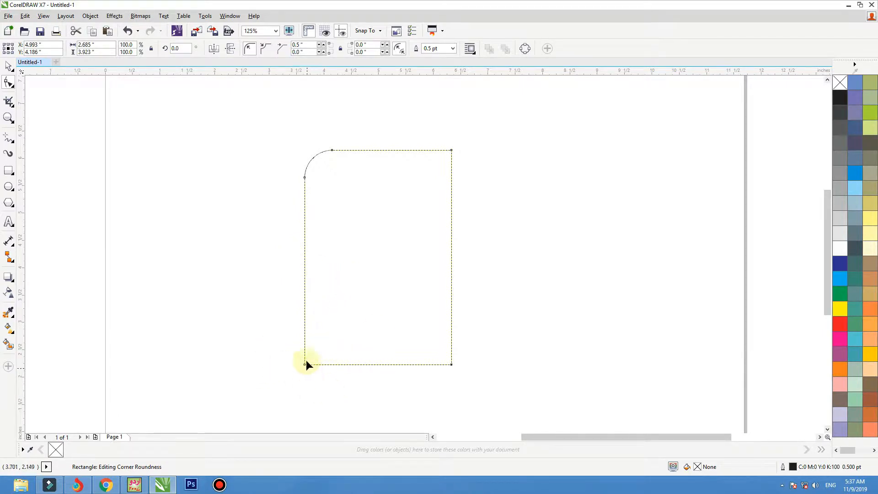
# - Set the rectangle's bottom-left corner radius to 0.2 inches
pyautogui.click(304, 51)
pyautogui.write('1')
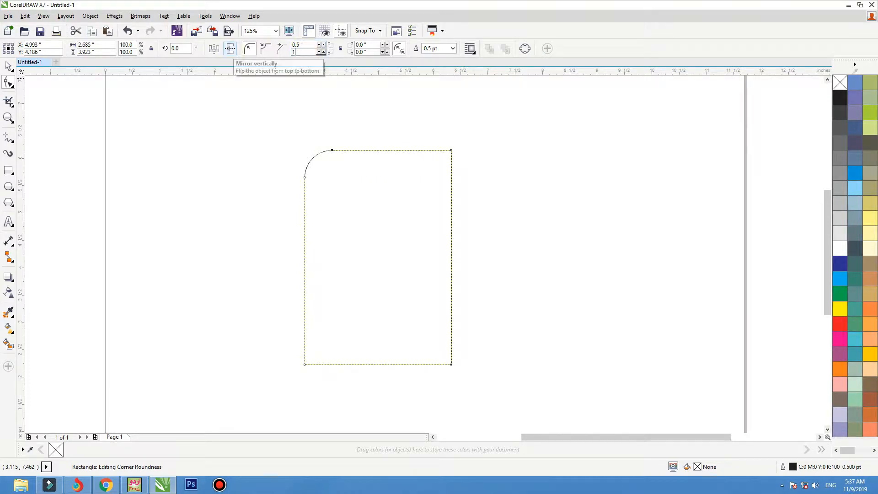
pyautogui.press('Return')
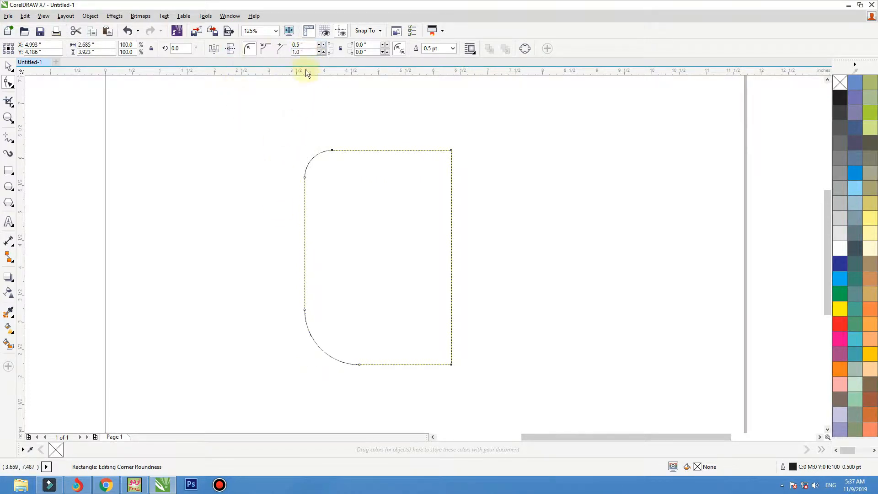
pyautogui.moveTo(308, 52); pyautogui.dragTo(252, 48)
pyautogui.write('0.2')
pyautogui.press('Return')
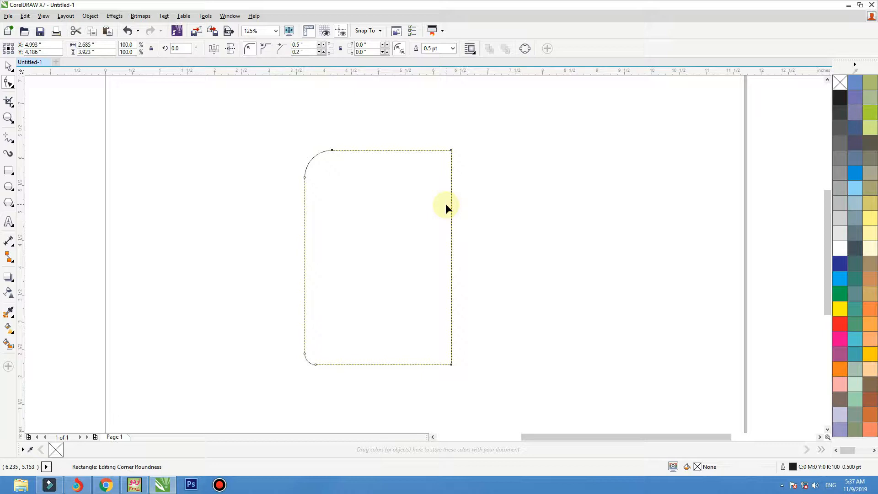
# - Set the rectangle's top-right corner radius to 0.25 inches
pyautogui.click(386, 46)
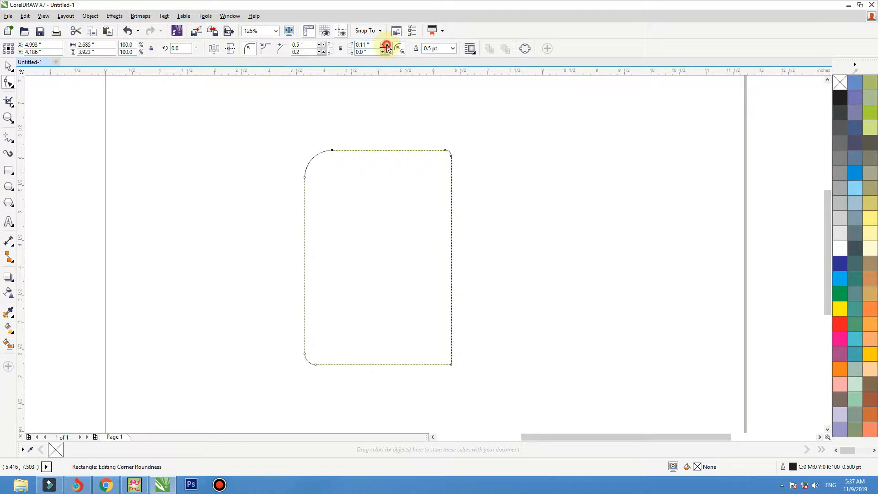
pyautogui.click(386, 46)
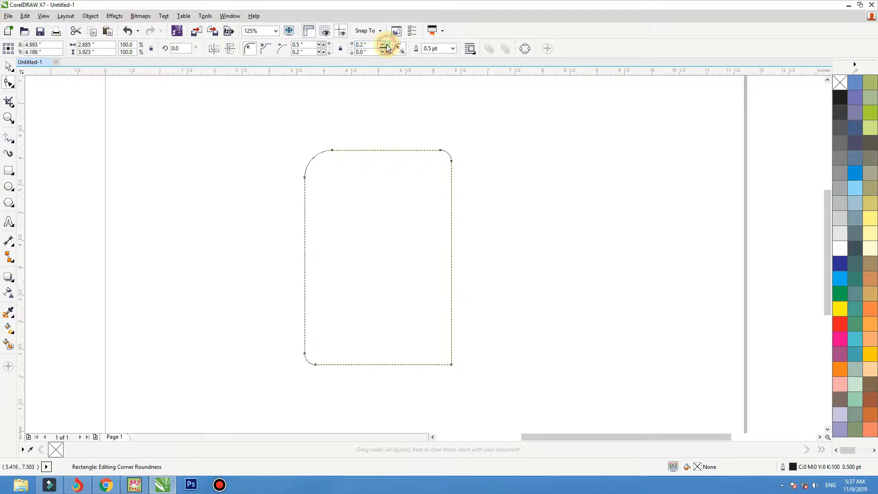
pyautogui.click(387, 45)
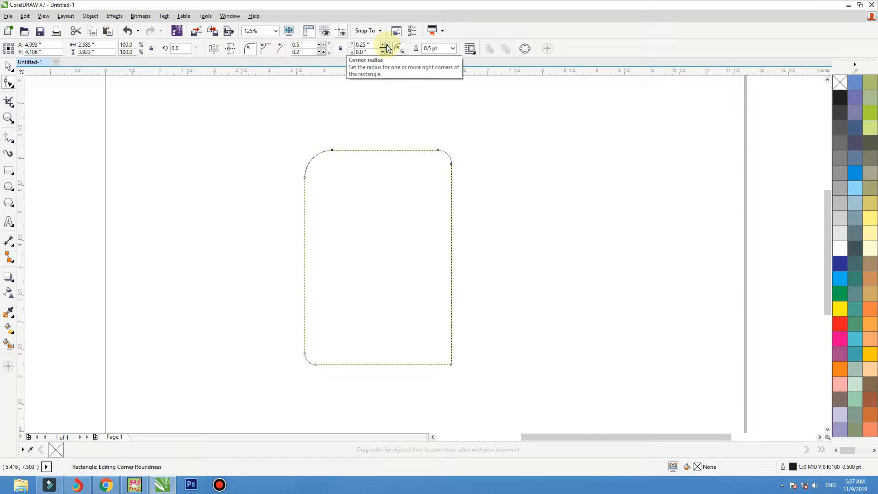
pyautogui.click(9, 67)
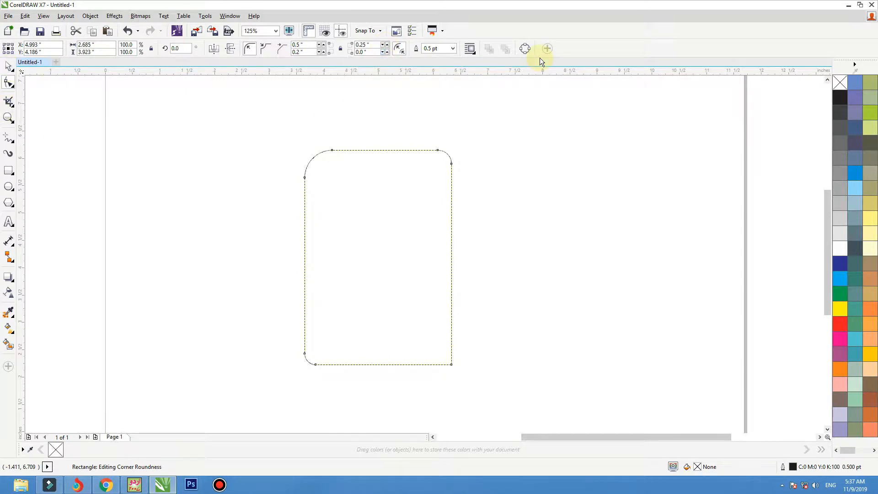
# - Convert the rectangle to curves and nudge its two bottom-left corner nodes straight up to slope the bottom edge
pyautogui.click(525, 49)
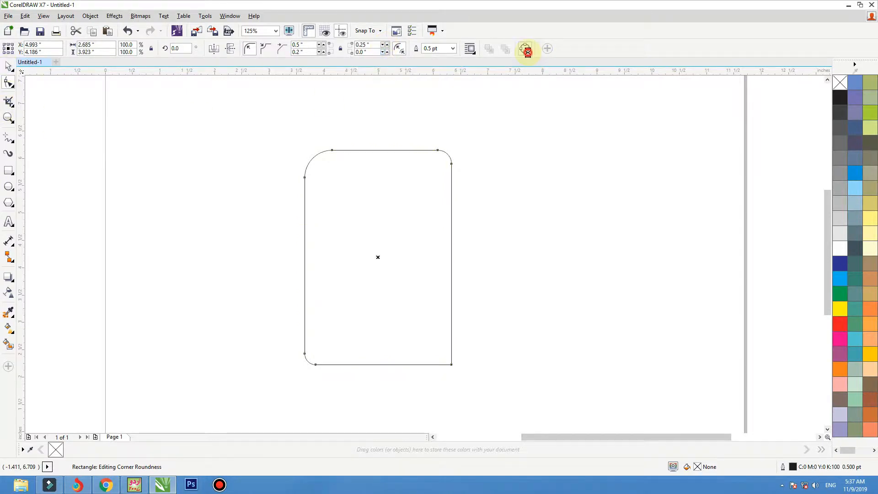
pyautogui.click(10, 84)
pyautogui.moveTo(317, 361); pyautogui.dragTo(328, 376)
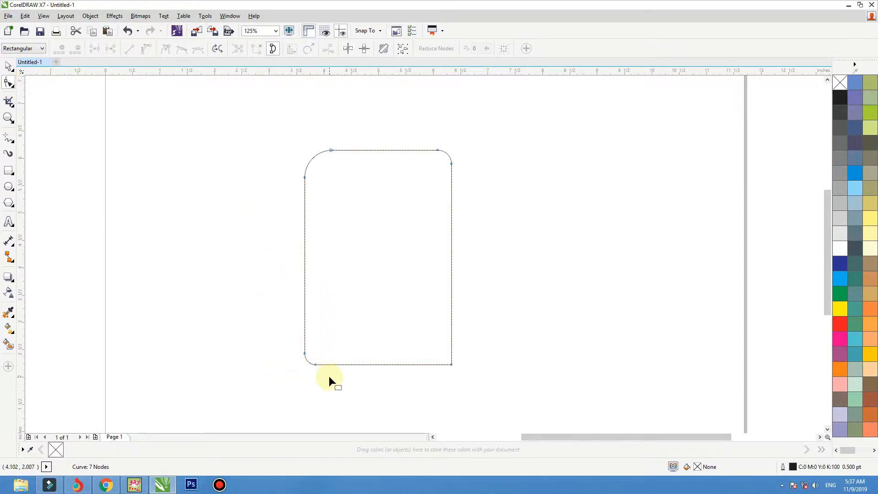
pyautogui.press('Up')
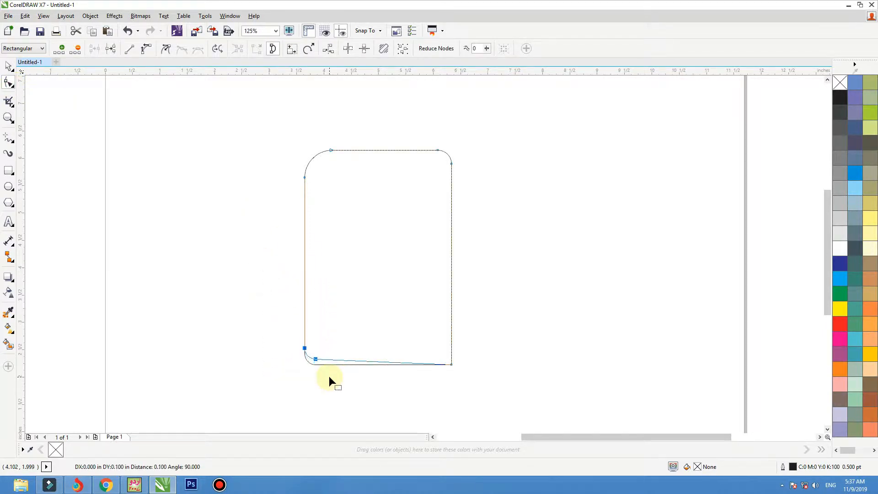
pyautogui.press('Up')
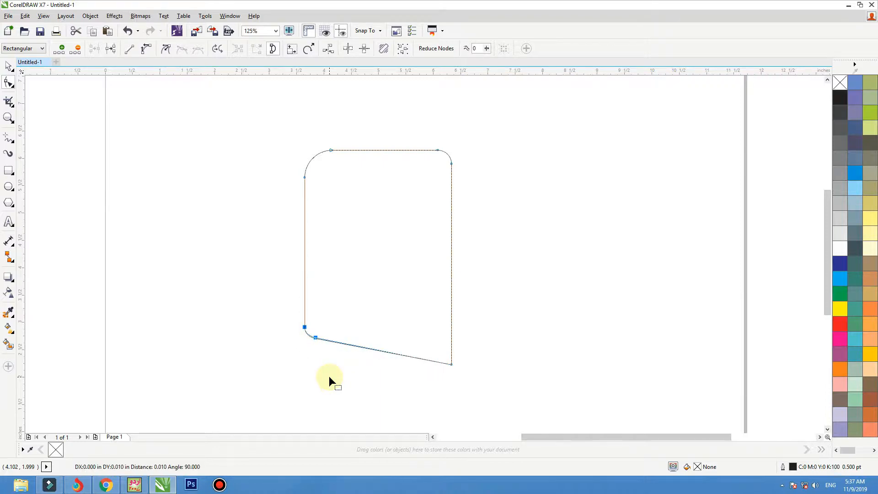
pyautogui.press('Up')
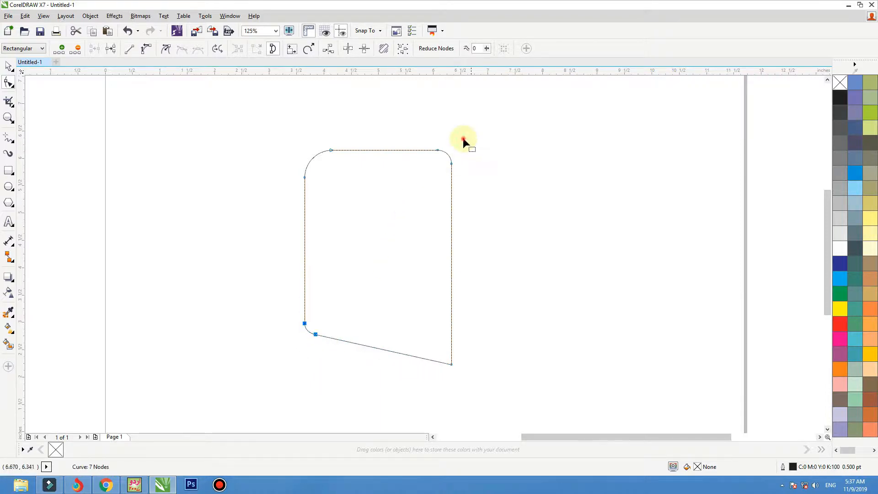
# - Nudge the two top-right corner nodes straight up until the shape is about 4.59 inches tall, slanting its top edge
pyautogui.moveTo(463, 138); pyautogui.dragTo(425, 177)
pyautogui.press('Up')
pyautogui.press('Up')
pyautogui.press('Up')
pyautogui.press('Up')
pyautogui.press('Up')
pyautogui.press('Up')
pyautogui.press('Up')
pyautogui.press('Up')
pyautogui.press('Up')
pyautogui.press('Up')
pyautogui.press('Up')
pyautogui.press('Up')
pyautogui.press('Up')
pyautogui.press('Up')
pyautogui.press('Up')
pyautogui.press('Up')
pyautogui.press('Up')
pyautogui.press('Up')
pyautogui.press('Up')
pyautogui.press('Up')
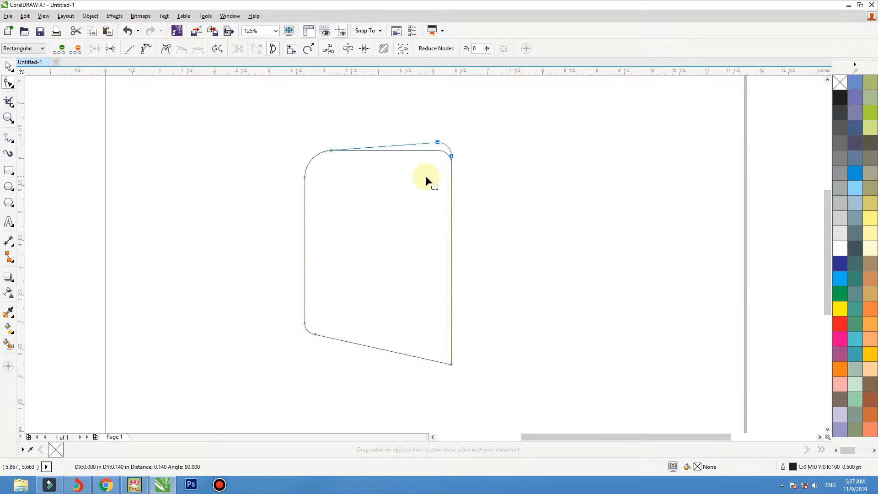
pyautogui.press('Up')
pyautogui.press('Up')
pyautogui.press('Up')
pyautogui.press('Up')
pyautogui.press('Up')
pyautogui.press('Up')
pyautogui.press('Up')
pyautogui.press('Up')
pyautogui.press('Up')
pyautogui.press('Up')
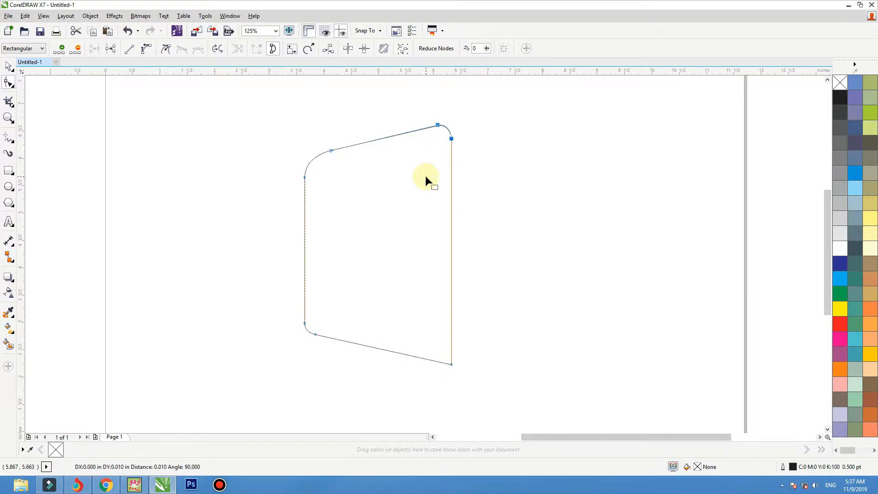
pyautogui.press('Up')
pyautogui.press('Up')
pyautogui.press('Up')
pyautogui.press('Up')
pyautogui.press('Up')
pyautogui.press('Up')
pyautogui.press('Up')
pyautogui.press('Up')
pyautogui.press('Up')
pyautogui.press('Up')
pyautogui.press('Up')
pyautogui.press('Up')
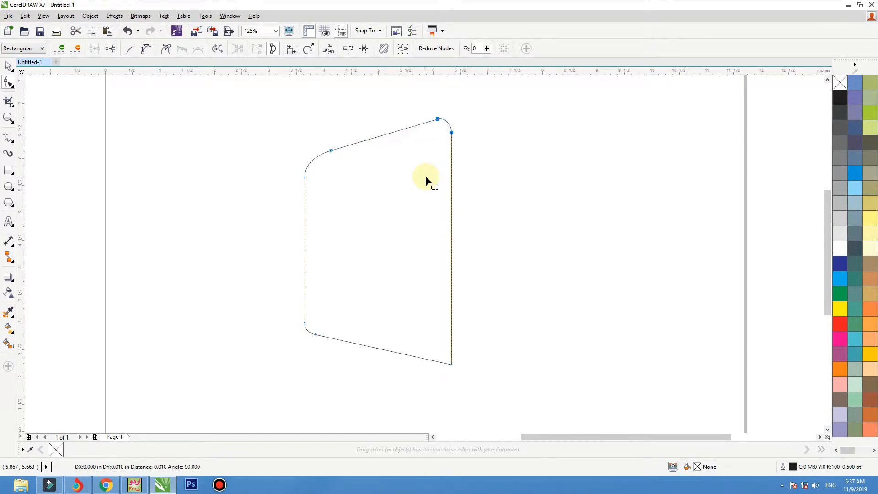
pyautogui.press('Up')
pyautogui.press('Up')
pyautogui.press('Up')
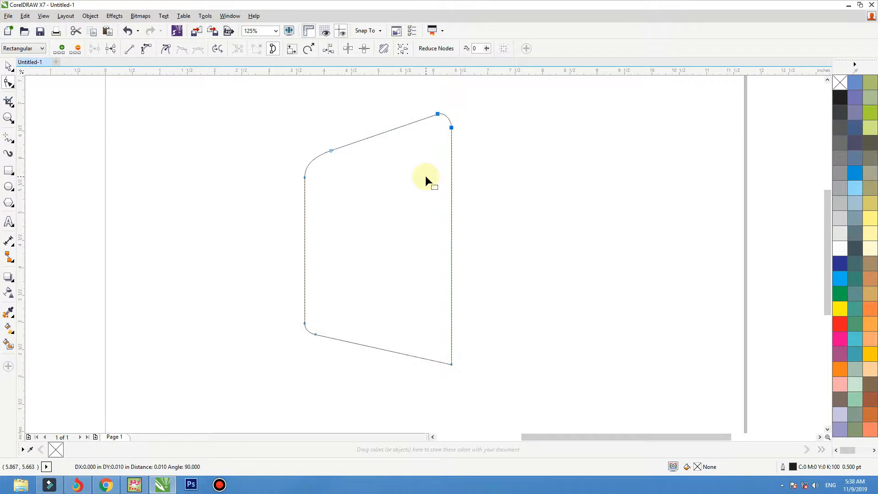
# - Fill the slanted shape with amber yellow (C0 M20 Y100 K0) and deselect it
pyautogui.click(9, 66)
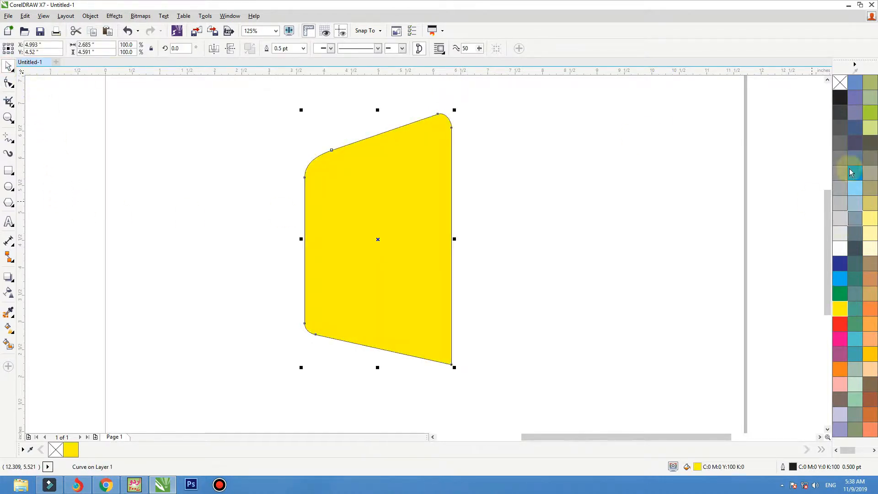
pyautogui.click(840, 309)
pyautogui.click(870, 353)
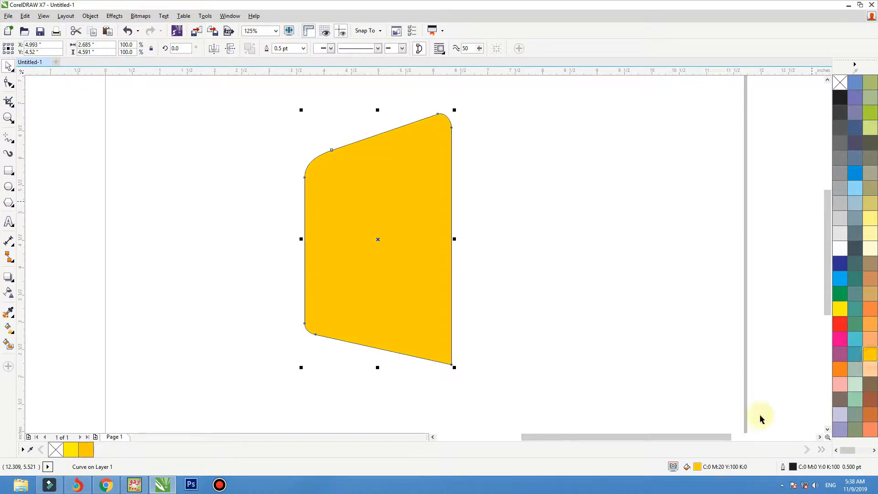
pyautogui.click(509, 227)
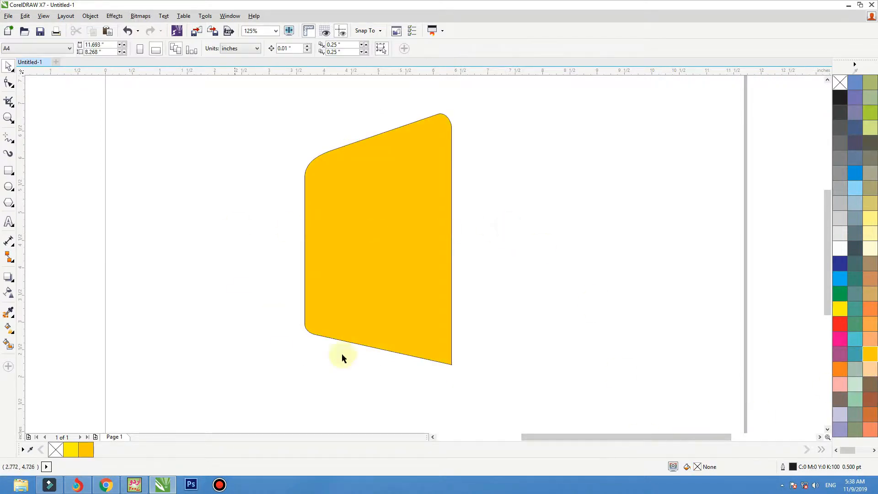
# - Narrow the amber shape evenly about its centre to 90% of its width, about 2.42 inches
pyautogui.click(444, 347)
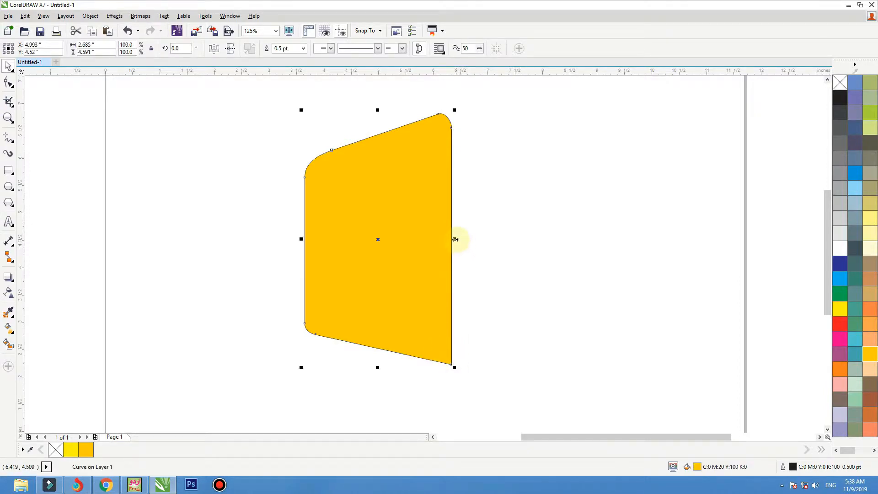
pyautogui.moveTo(455, 239); pyautogui.dragTo(447, 238)
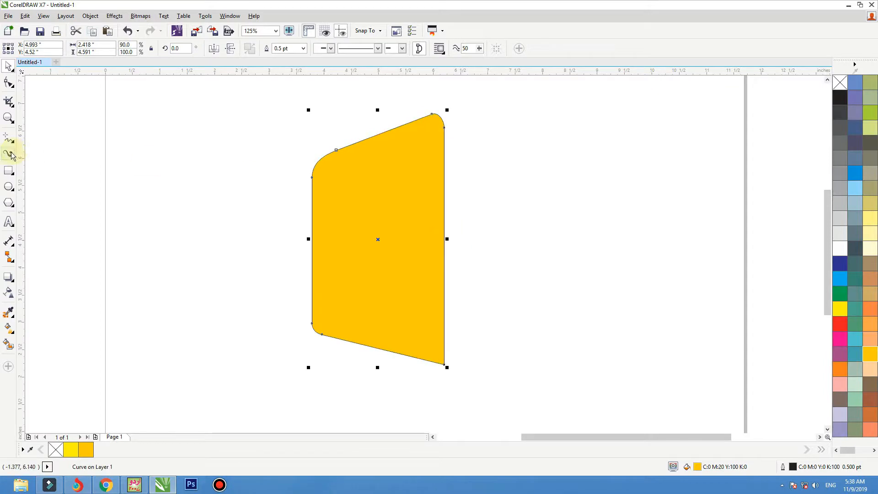
# - Draw a closed Bézier triangle below the amber shape, running from its bottom-right corner along the slanted bottom edge to a point underneath
pyautogui.click(11, 146)
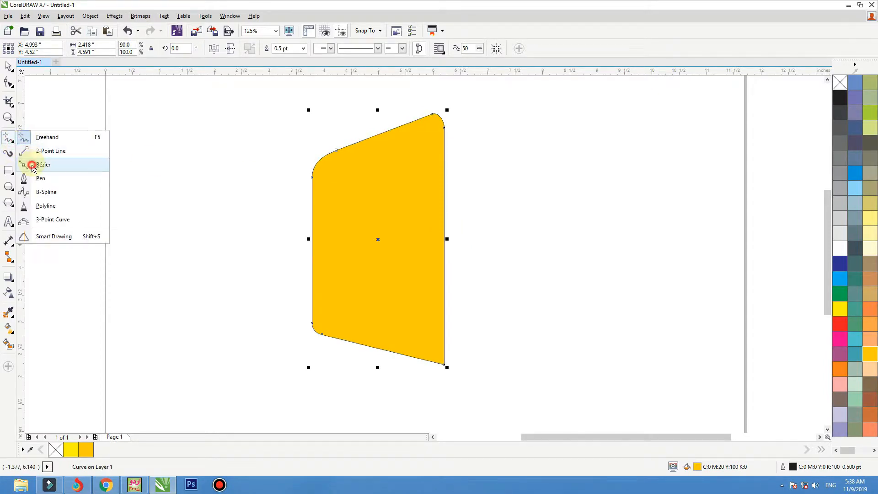
pyautogui.click(32, 164)
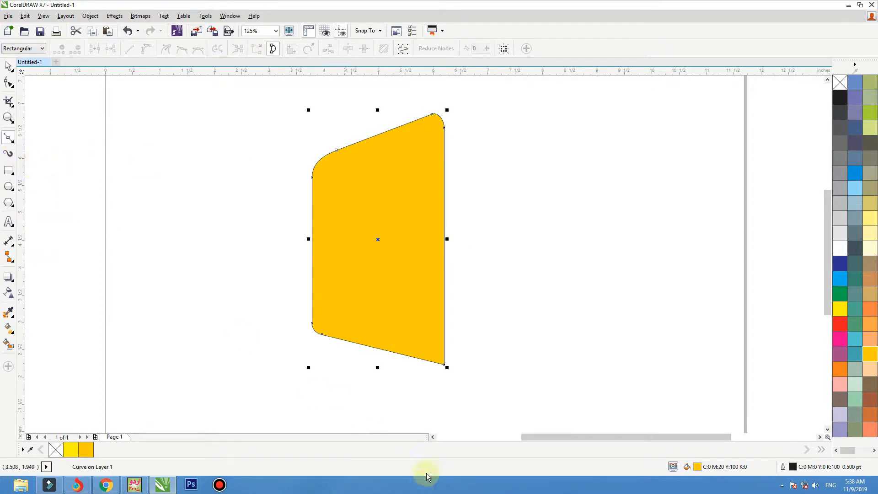
pyautogui.click(444, 365)
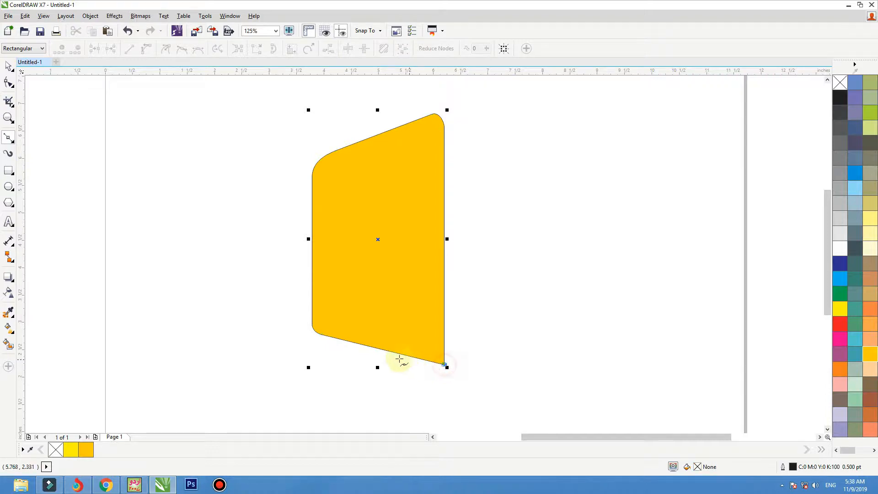
pyautogui.click(347, 340)
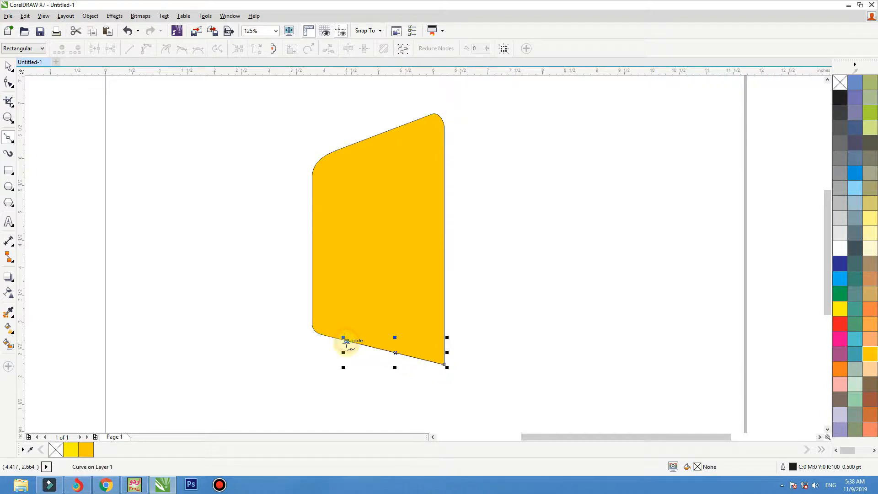
pyautogui.click(335, 396)
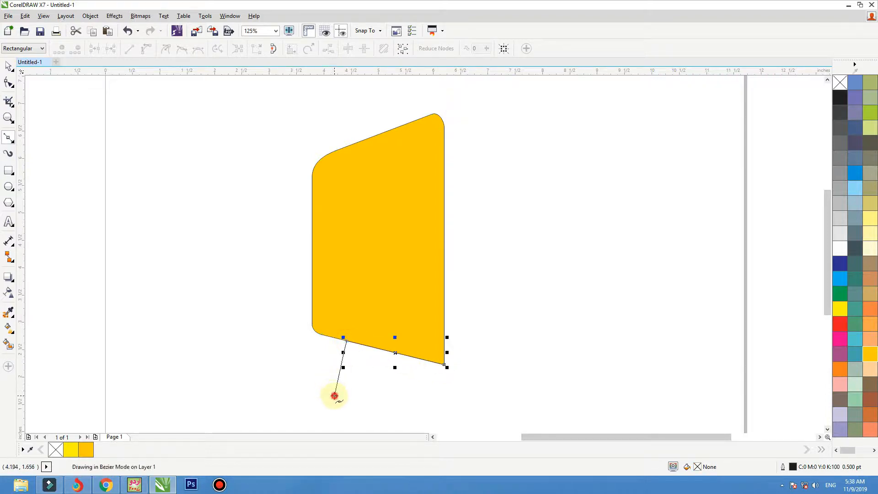
pyautogui.click(445, 365)
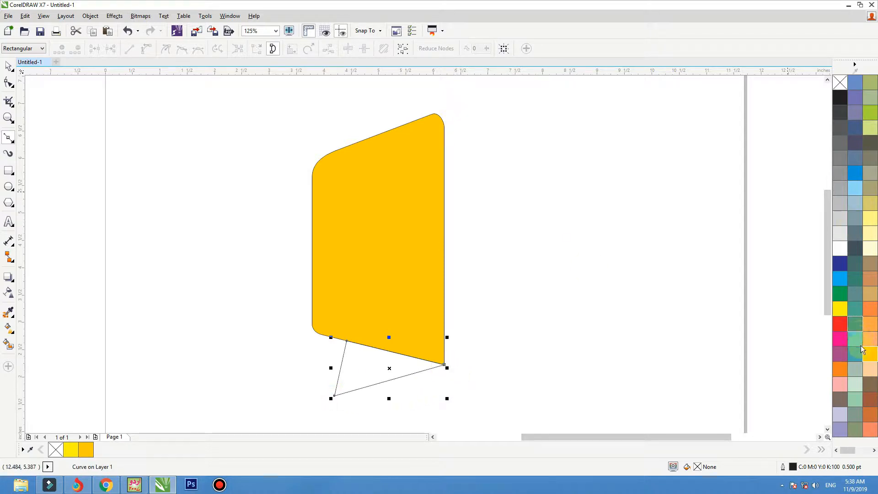
# - Fill the triangle with amber (C0 M20 Y100 K0) without an outline and narrow it from its left side to about 1.62 inches wide
pyautogui.click(870, 354)
pyautogui.rightClick(840, 82)
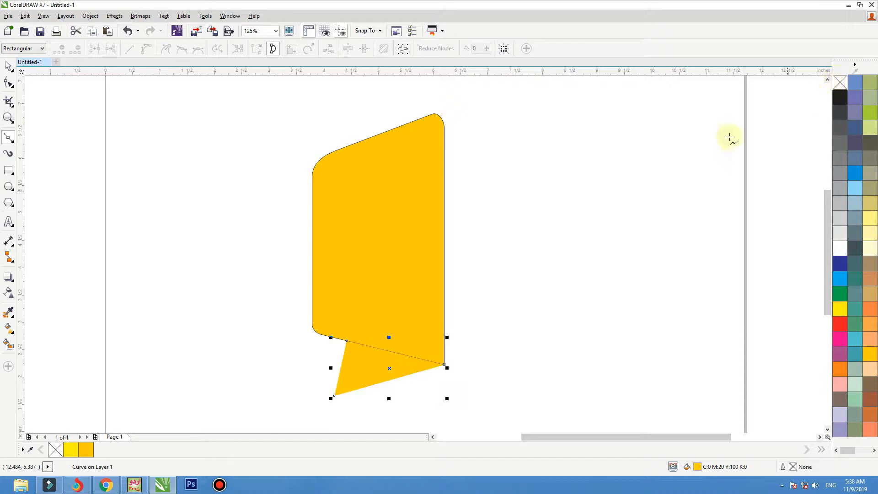
pyautogui.press('space')
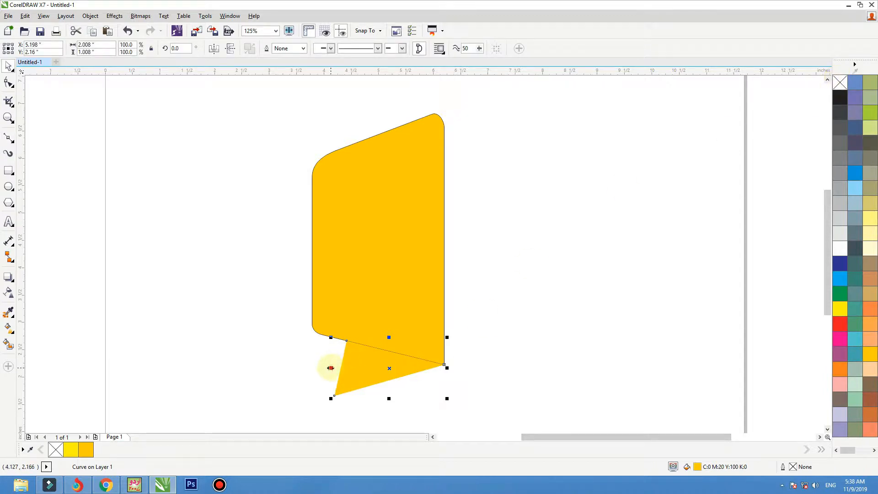
pyautogui.moveTo(330, 367); pyautogui.dragTo(351, 368)
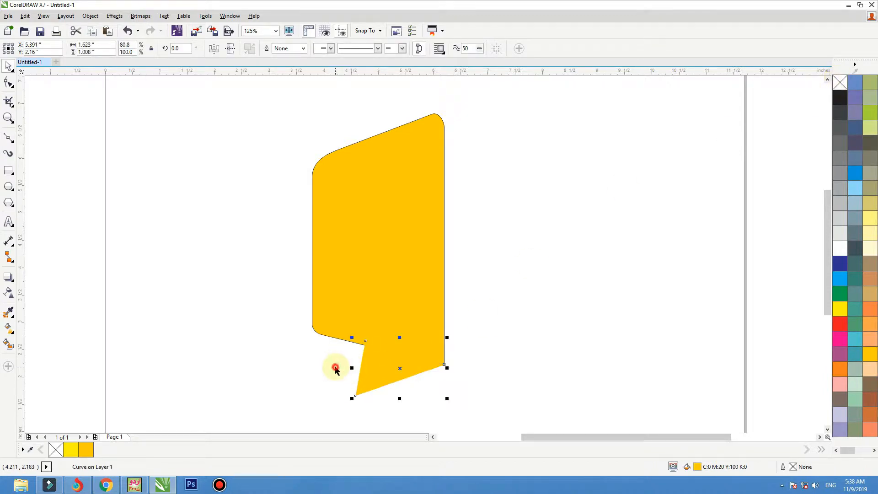
pyautogui.click(516, 308)
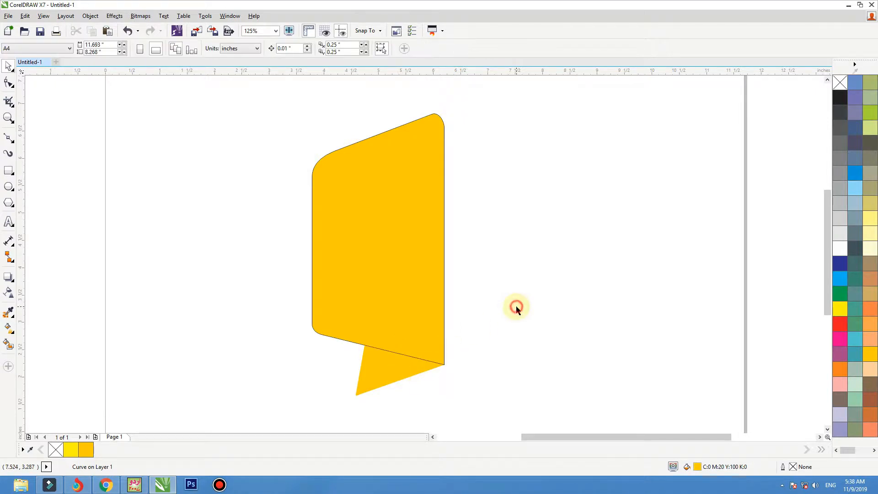
# - Draw a rectangle about 2.61 by 0.88 inches across the upper part of the amber shape, overhanging its right edge
pyautogui.click(8, 171)
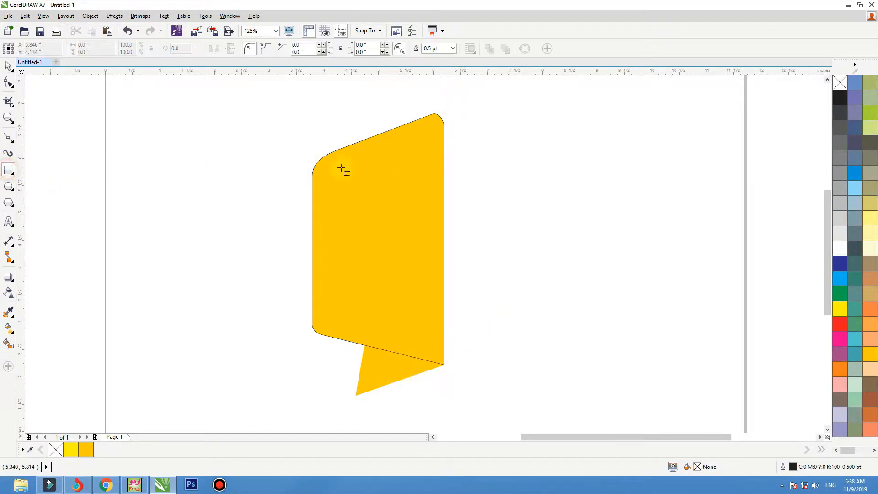
pyautogui.moveTo(312, 189)
pyautogui.mouseDown()
pyautogui.moveTo(486, 224)
pyautogui.moveTo(489, 234)
pyautogui.moveTo(486, 211)
pyautogui.moveTo(448, 208)
pyautogui.moveTo(456, 208)
pyautogui.mouseUp()
pyautogui.press('space')
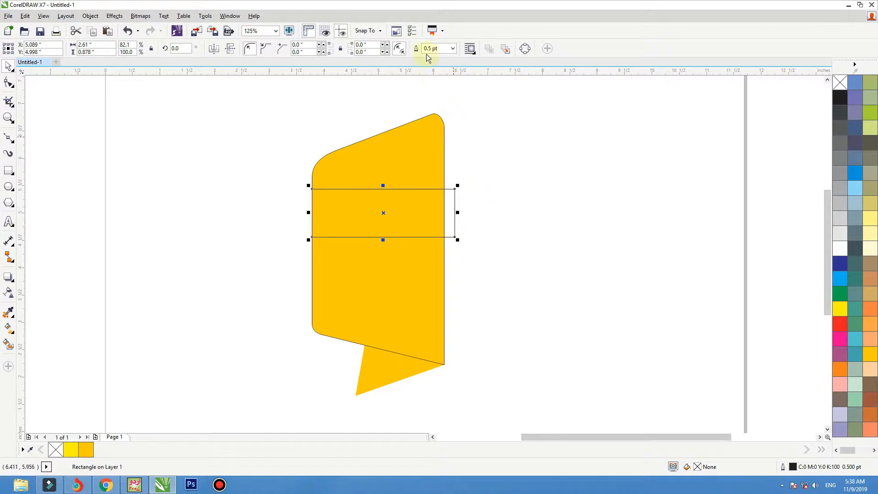
# - Round the rectangle's right-hand corners, with a 0.3-inch radius at the bottom and a 1-inch radius at the top
pyautogui.doubleClick(362, 52)
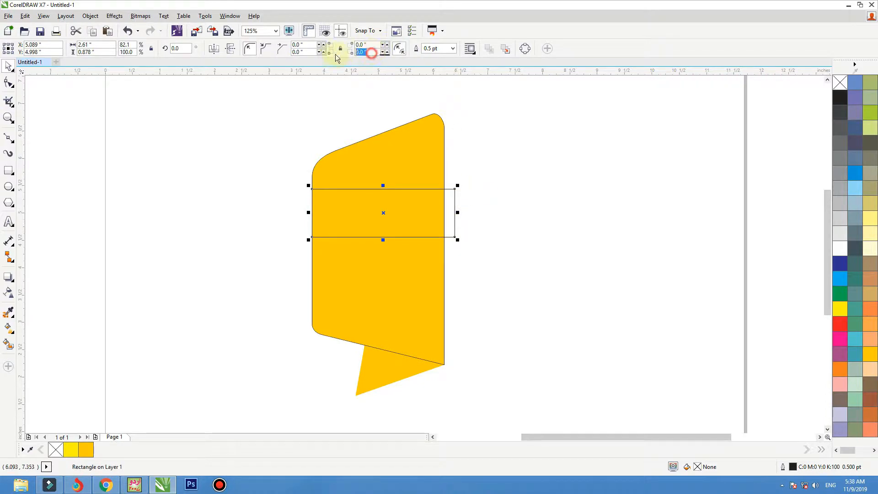
pyautogui.press('BackSpace')
pyautogui.doubleClick(370, 45)
pyautogui.write('1')
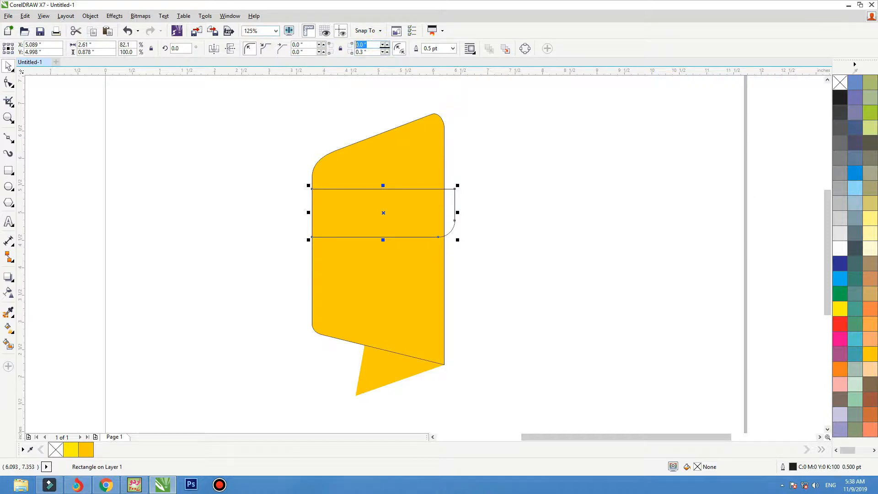
pyautogui.press('Return')
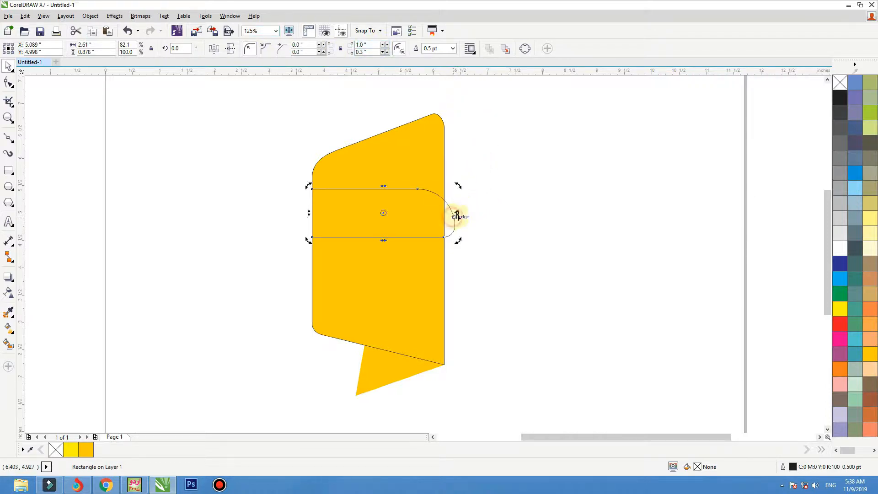
# - Skew the band's right end upward until it is about 1.08 inches tall and shift the band about 0.1 inch left
pyautogui.moveTo(456, 213); pyautogui.dragTo(465, 197)
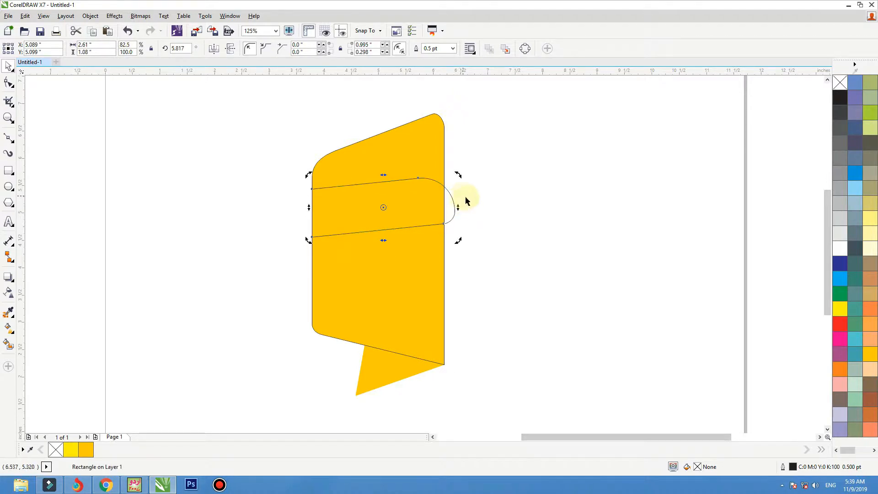
pyautogui.click(469, 195)
pyautogui.click(386, 196)
pyautogui.moveTo(387, 196); pyautogui.dragTo(383, 198)
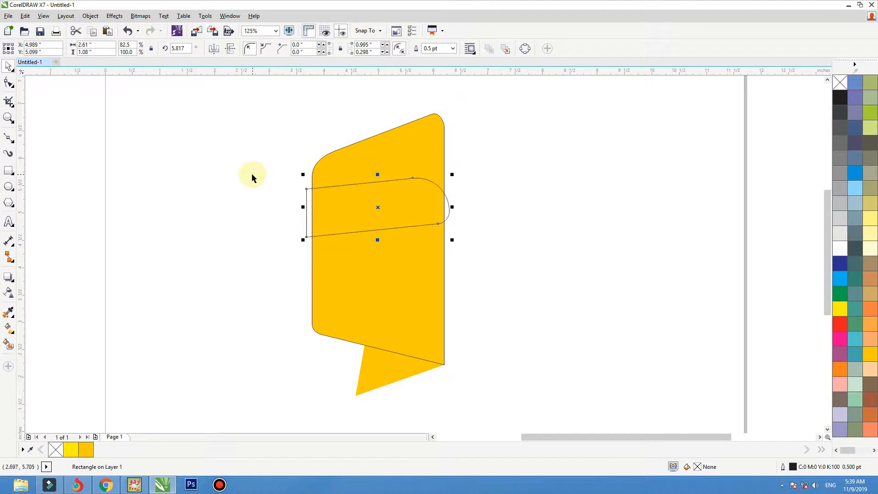
# - Draw a small Bézier triangle about 0.1 inch wide and high between the band's bottom-left corner and the amber shape's left edge
pyautogui.click(252, 177)
pyautogui.moveTo(240, 173); pyautogui.dragTo(529, 300)
pyautogui.click(493, 200)
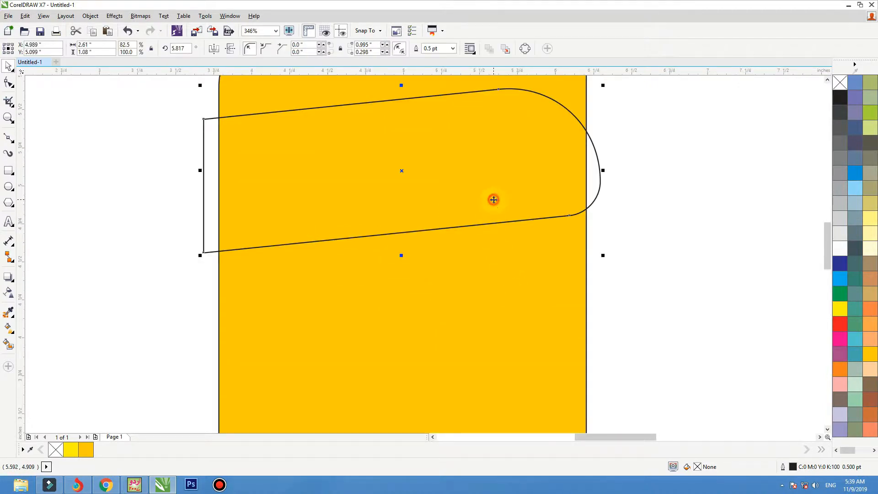
pyautogui.click(10, 141)
pyautogui.click(204, 253)
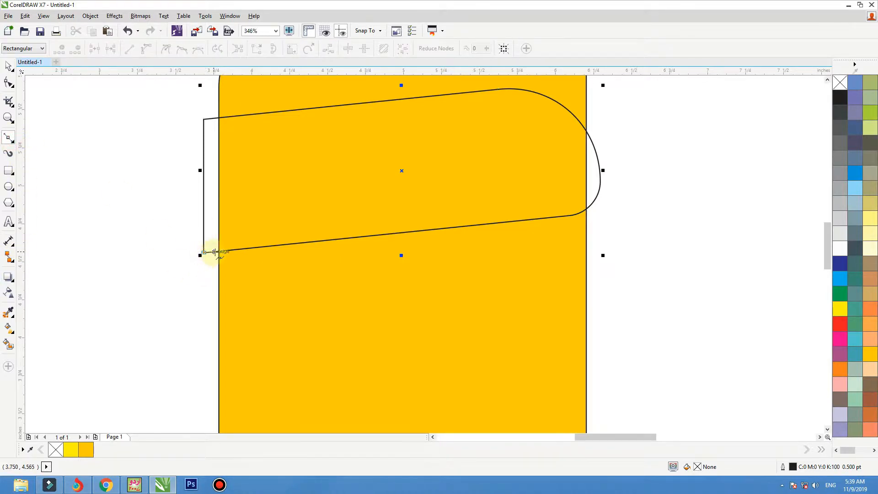
pyautogui.click(219, 252)
pyautogui.click(219, 268)
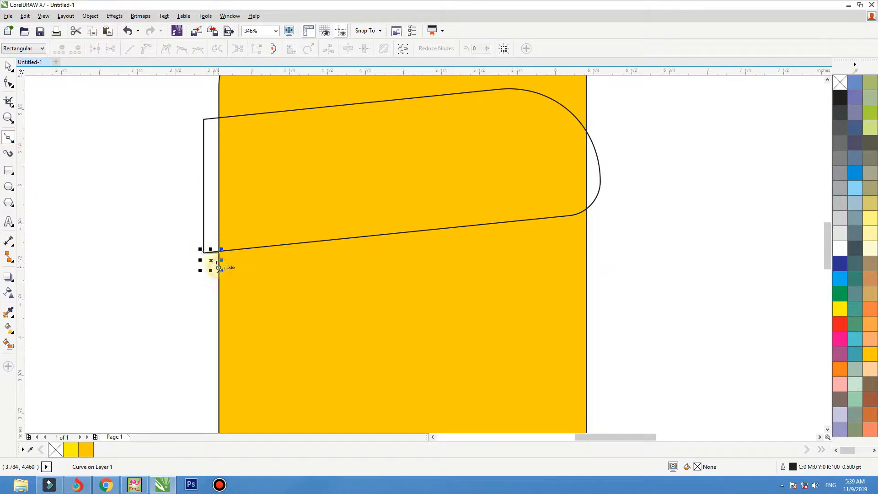
pyautogui.click(203, 254)
pyautogui.press('space')
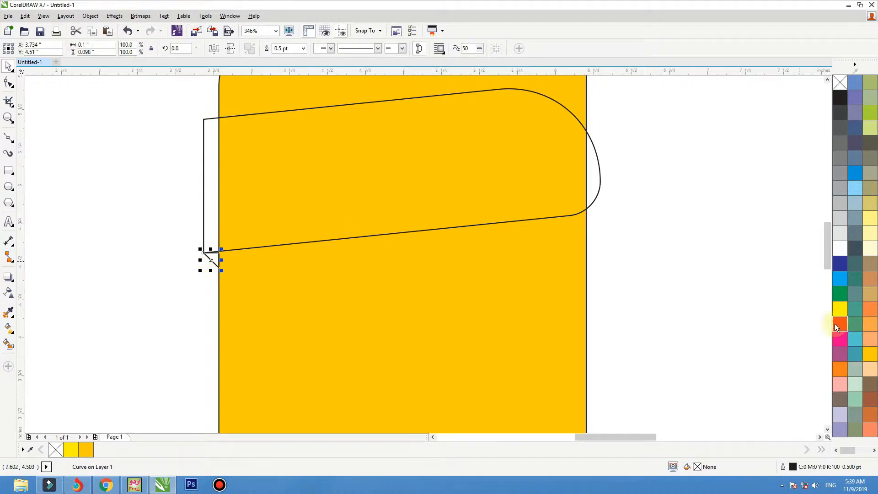
# - Fill the small triangle and the band with red (C0 M100 Y100 K0) and remove their outlines
pyautogui.click(839, 324)
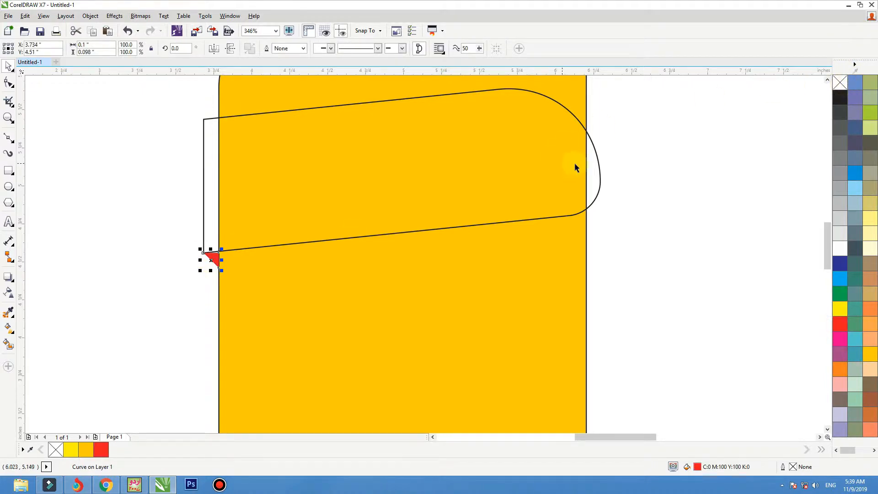
pyautogui.click(592, 168)
pyautogui.click(843, 325)
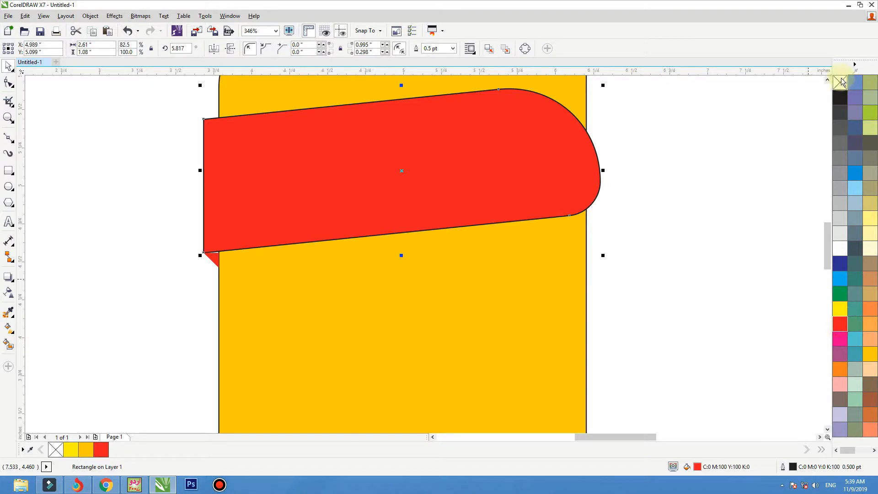
pyautogui.rightClick(840, 82)
# - Raise the small triangle's top-right node to meet the band's lower edge, making the triangle about 0.11 inch tall
pyautogui.doubleClick(211, 257)
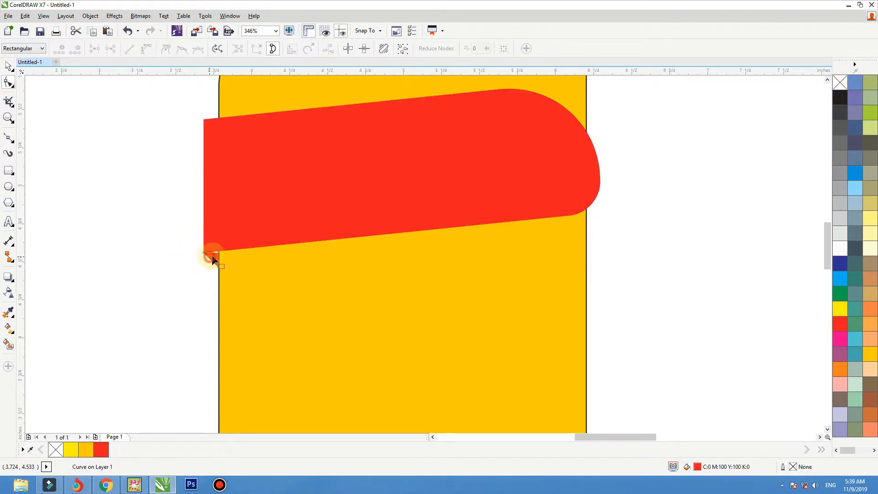
pyautogui.press('F2')
pyautogui.moveTo(242, 242); pyautogui.dragTo(188, 265)
pyautogui.moveTo(471, 241); pyautogui.dragTo(473, 216)
pyautogui.scroll(-2, 358, 254)
pyautogui.scroll(-2, 359, 254)
pyautogui.press('space')
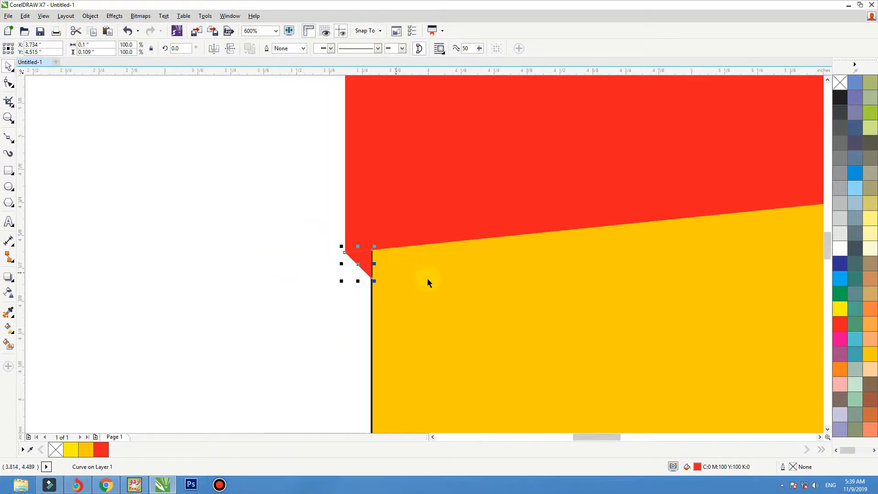
pyautogui.click(427, 278)
# - Remove the outline from the large amber shape and deselect it
pyautogui.hotkey('shift', 'F2')
pyautogui.click(305, 265)
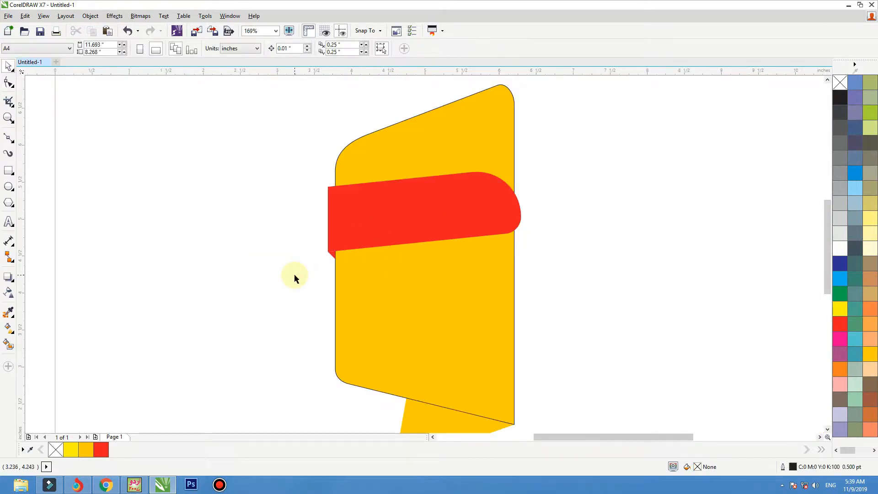
pyautogui.click(500, 121)
pyautogui.rightClick(840, 84)
pyautogui.press('Escape')
# - Add a perspective drop shadow to the red band, cast upward from its bottom edge at an angle of about 103 degrees
pyautogui.click(439, 210)
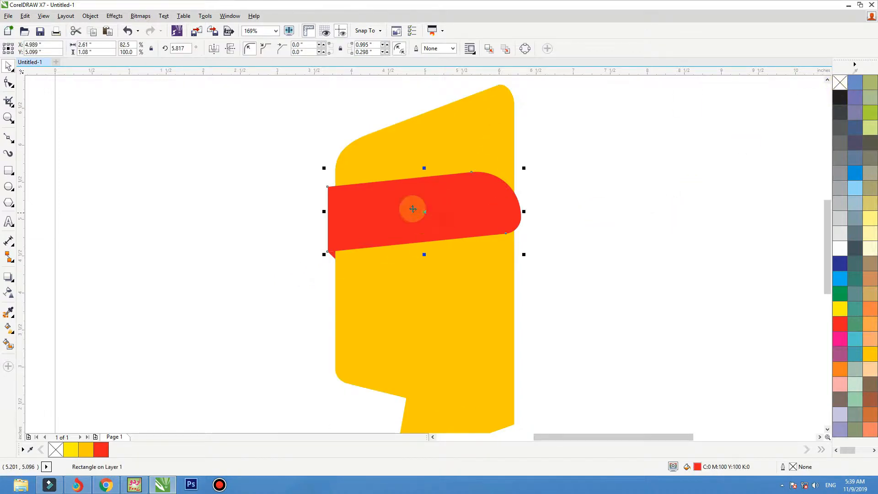
pyautogui.click(8, 276)
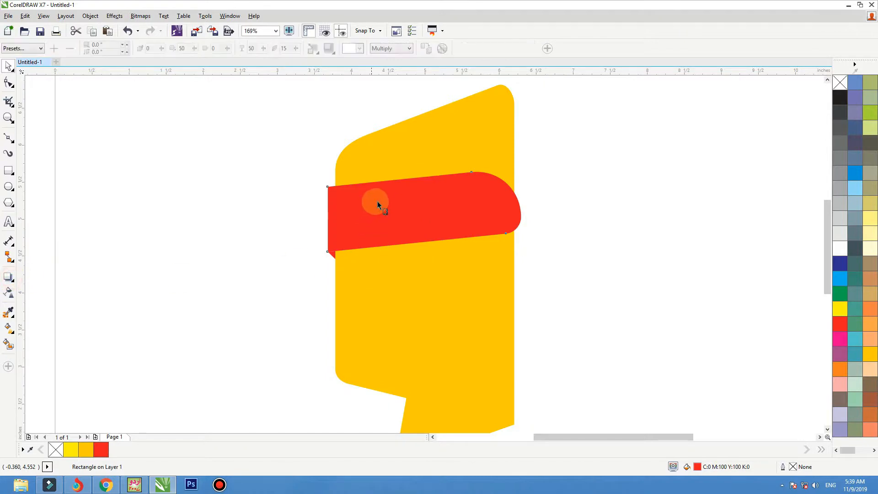
pyautogui.moveTo(372, 202); pyautogui.dragTo(520, 214)
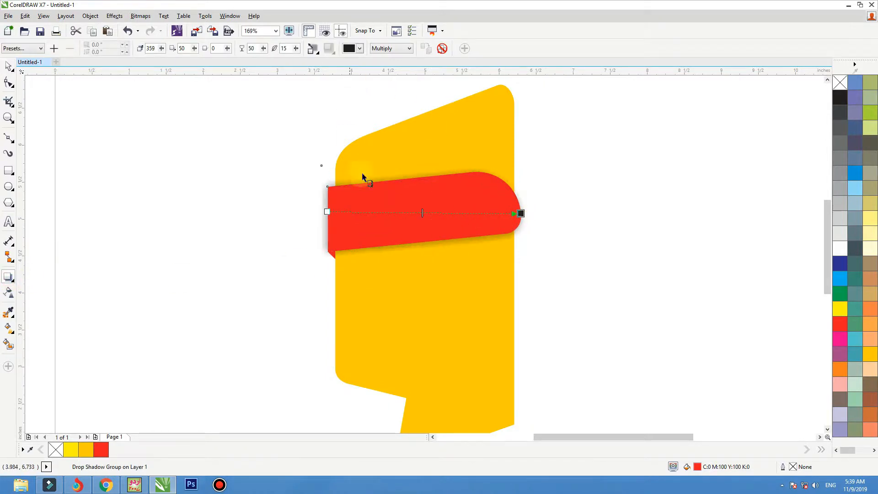
pyautogui.moveTo(412, 229); pyautogui.dragTo(410, 192)
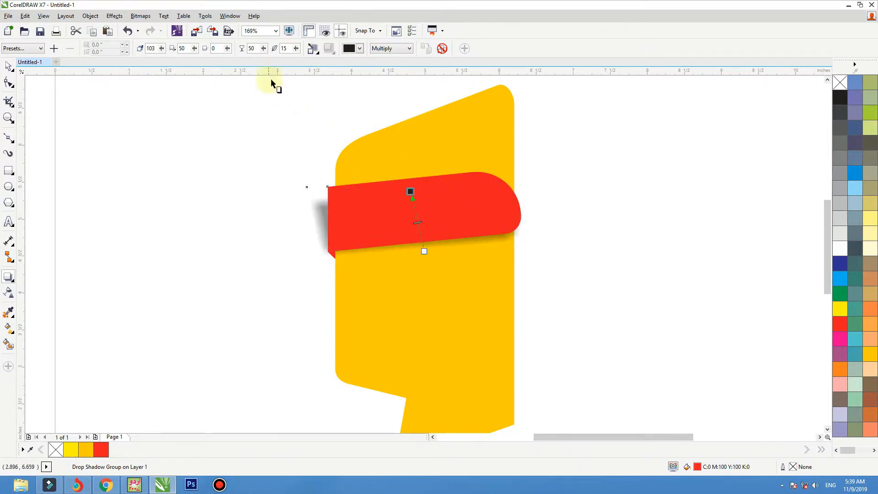
# - Set the band's drop shadow to an opacity of 88 and a feathering of 10
pyautogui.moveTo(258, 48); pyautogui.dragTo(220, 48)
pyautogui.write('88')
pyautogui.press('Tab')
pyautogui.write('10')
pyautogui.press('Return')
pyautogui.press('space')
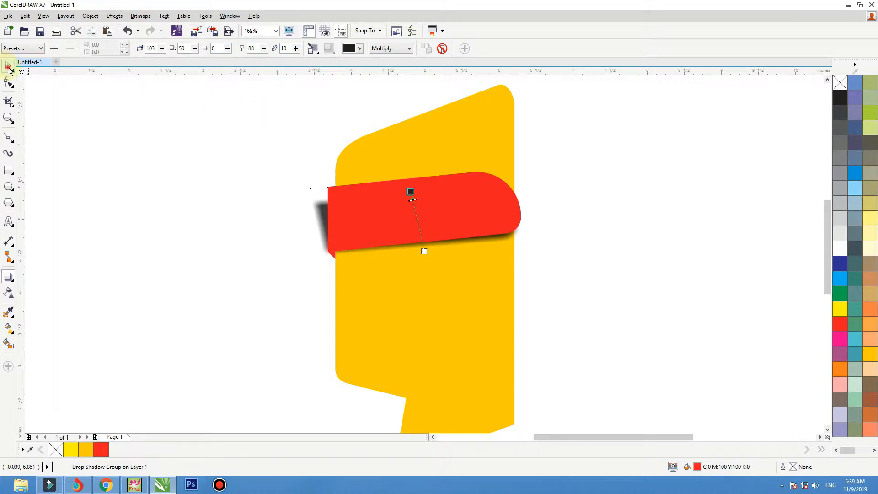
pyautogui.hotkey('ctrl', 'z')
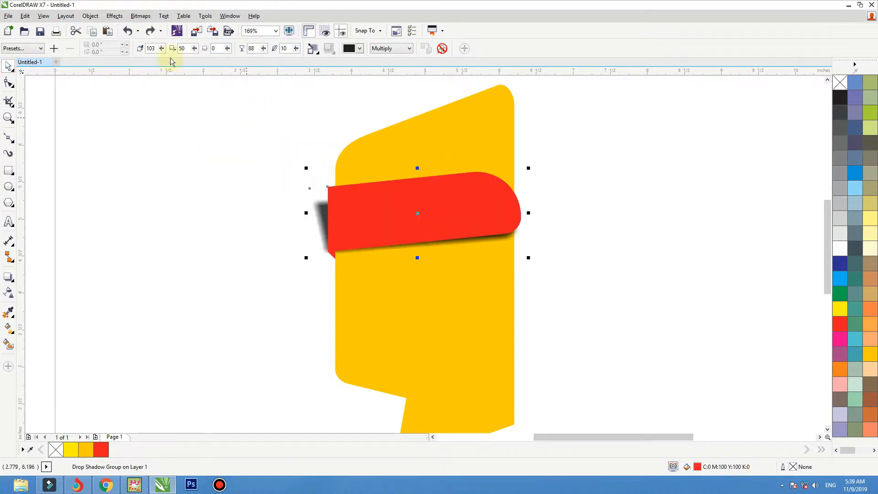
# - Break the drop shadow group apart so the shadow is separate from the red band, and deselect everything
pyautogui.click(91, 16)
pyautogui.click(192, 197)
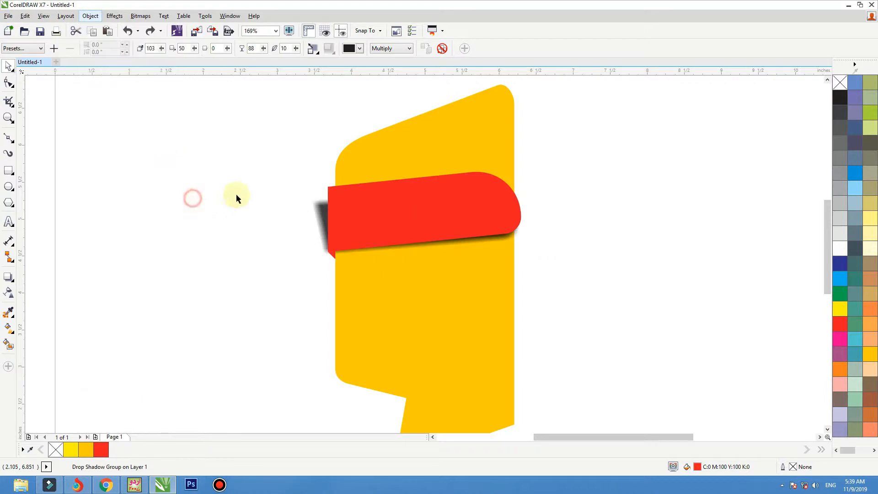
pyautogui.click(246, 193)
# - Nudge the detached shadow straight down by about 0.05 inch
pyautogui.moveTo(321, 217); pyautogui.dragTo(288, 216)
pyautogui.hotkey('ctrl', 'z')
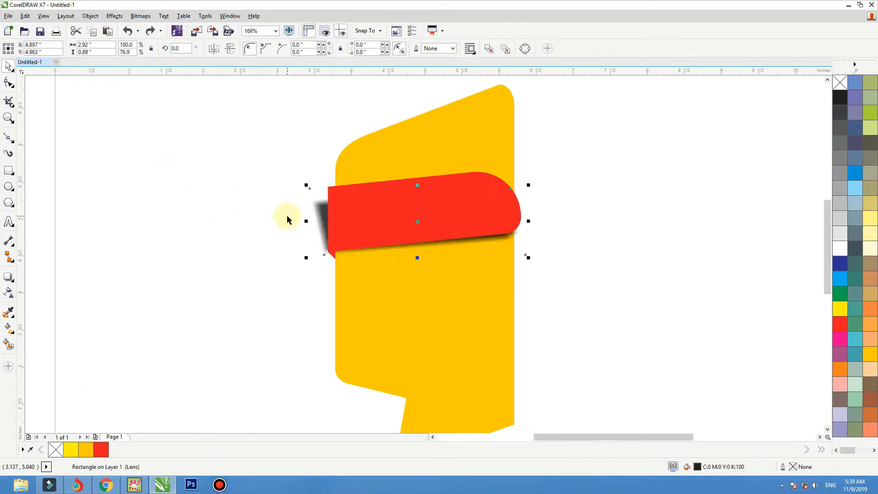
pyautogui.press('Down')
pyautogui.press('Down')
pyautogui.press('Down')
pyautogui.press('Down')
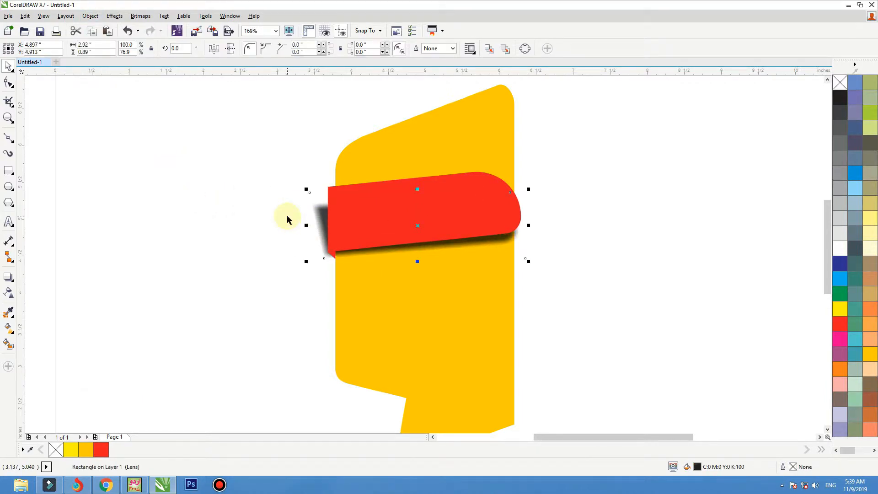
# - Convert the red band's detached shadow to a 300 dpi CMYK bitmap
pyautogui.click(140, 16)
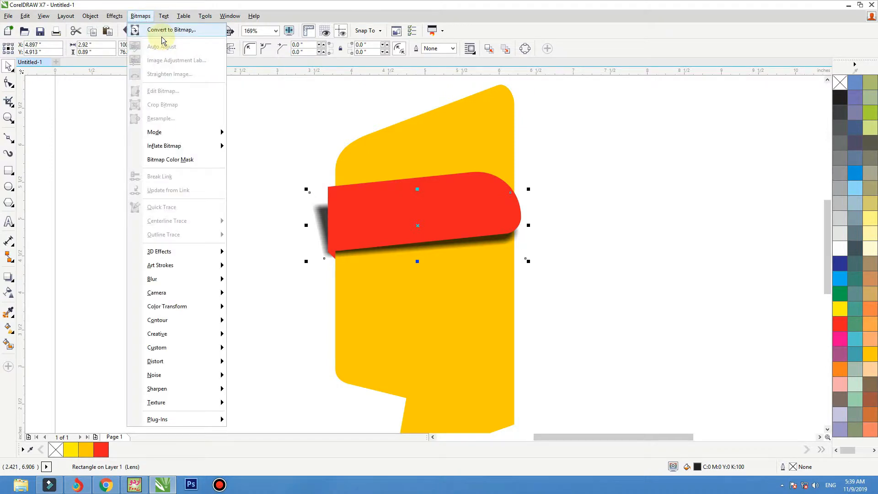
pyautogui.click(166, 31)
pyautogui.click(418, 289)
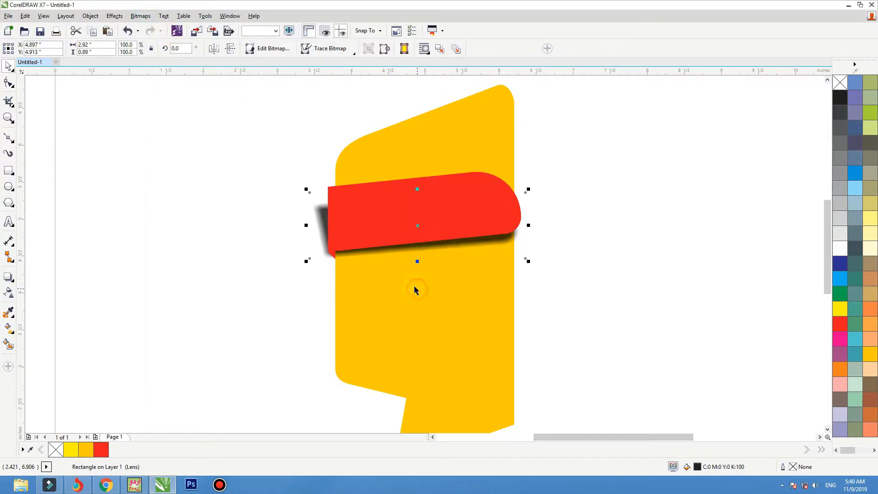
# - Apply a uniform transparency of 50 to the band's shadow and convert it again to a 300 dpi CMYK bitmap with transparent background
pyautogui.click(7, 293)
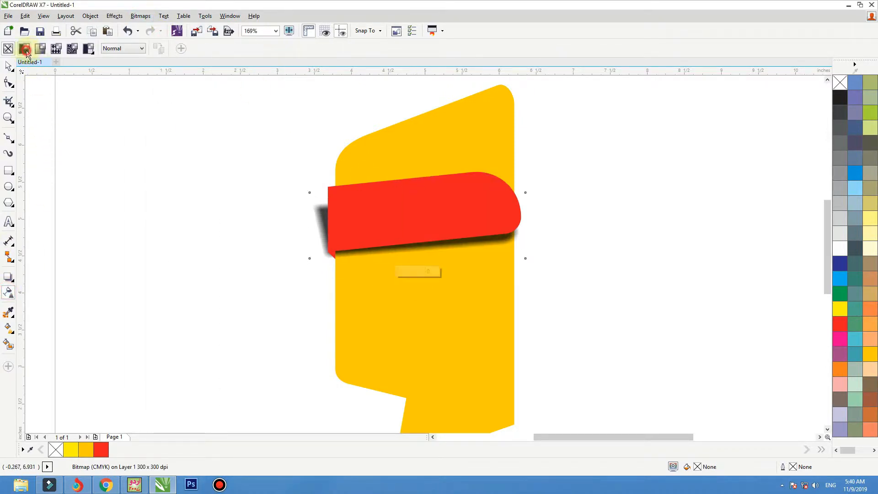
pyautogui.click(25, 48)
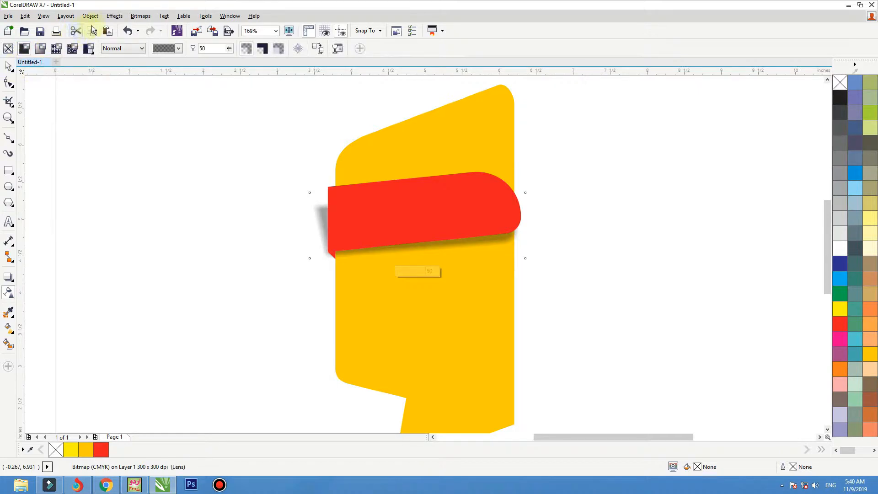
pyautogui.click(137, 16)
pyautogui.click(140, 30)
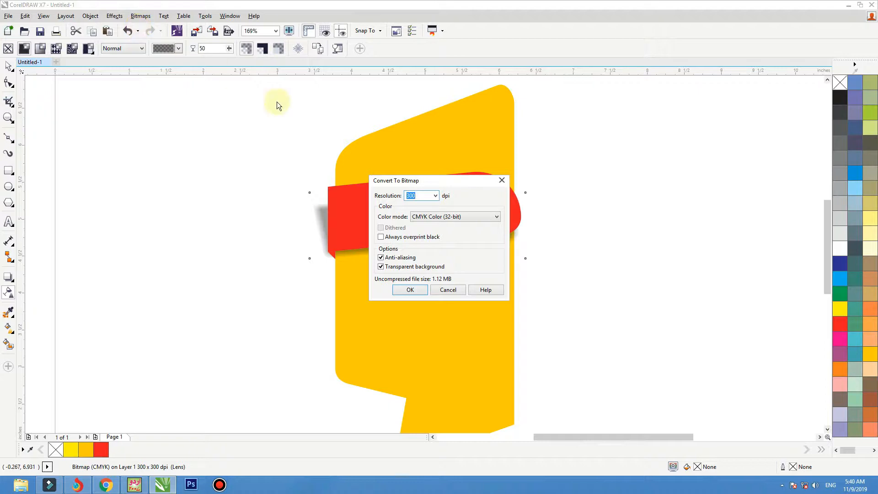
pyautogui.click(418, 295)
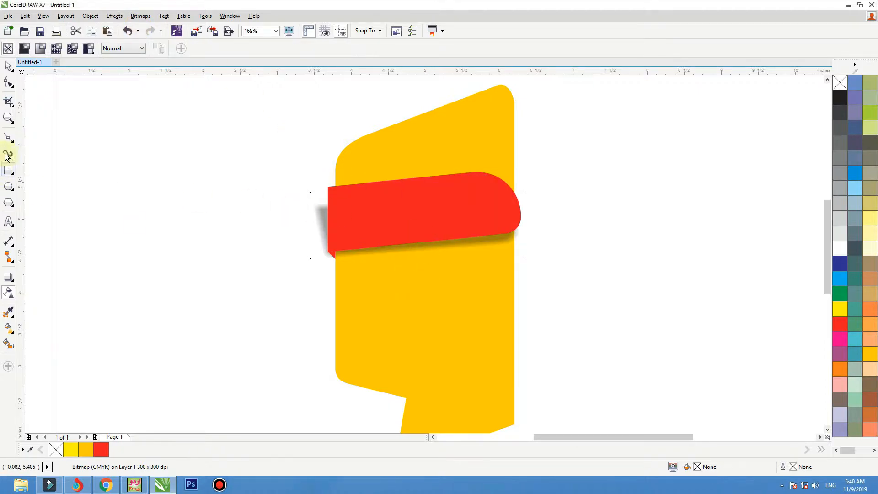
# - Trim the shadow bitmap's left end by moving its two left corner nodes inward to the amber panel's left edge
pyautogui.click(9, 87)
pyautogui.moveTo(189, 122); pyautogui.dragTo(320, 289)
pyautogui.moveTo(310, 258); pyautogui.dragTo(335, 257)
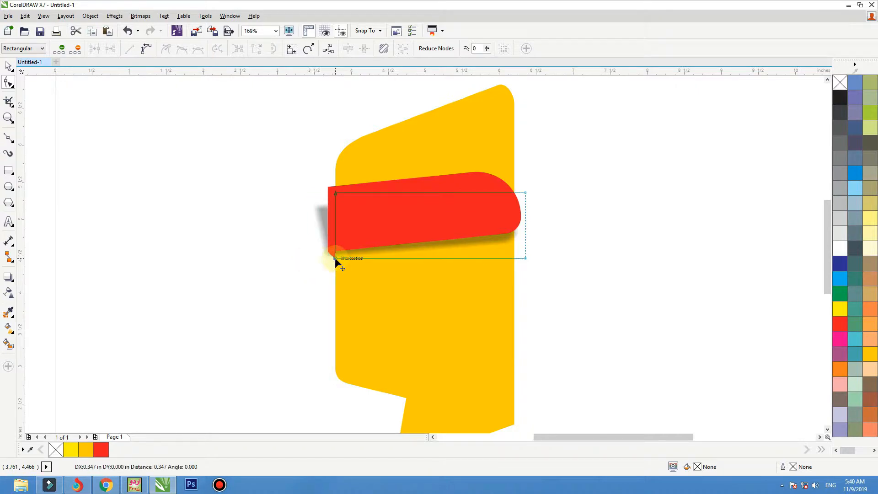
pyautogui.press('space')
# - Narrow the band's shadow to about 2.33 inches wide and skew it slightly to end within the amber panel, leaving nothing selected
pyautogui.click(528, 222)
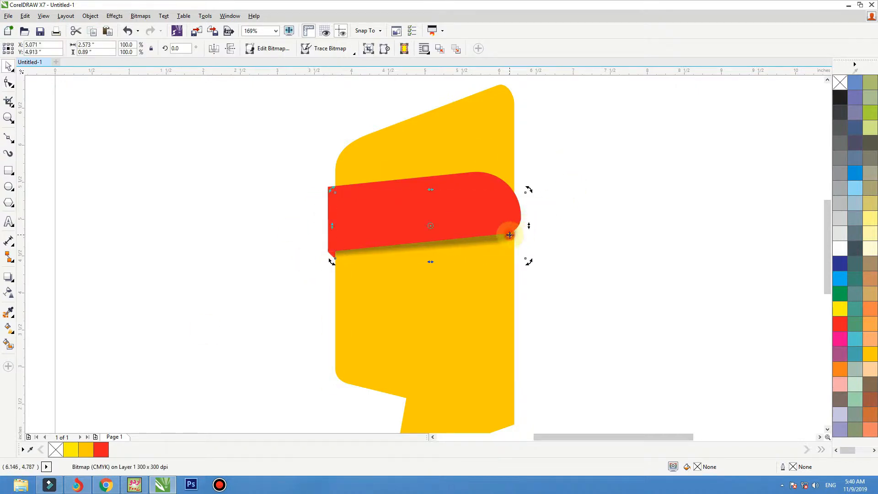
pyautogui.click(527, 229)
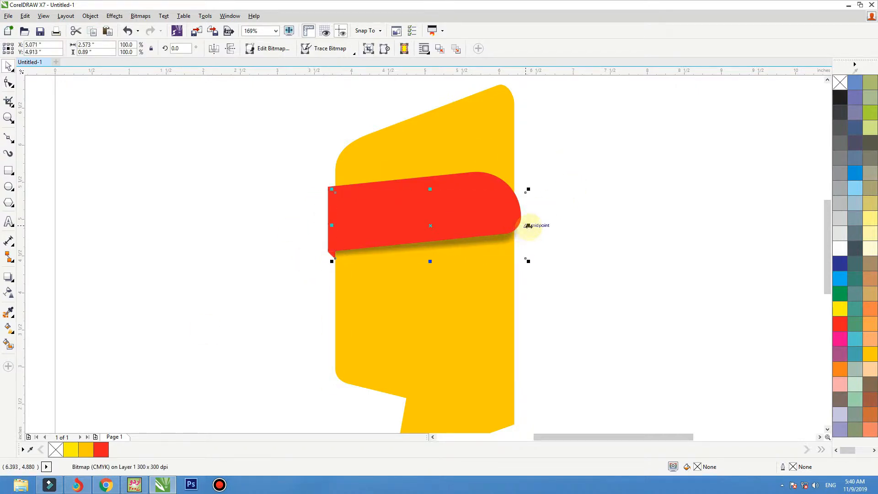
pyautogui.moveTo(528, 225)
pyautogui.mouseDown()
pyautogui.moveTo(500, 237)
pyautogui.moveTo(505, 223)
pyautogui.moveTo(509, 232)
pyautogui.moveTo(535, 217)
pyautogui.moveTo(510, 204)
pyautogui.moveTo(510, 226)
pyautogui.moveTo(529, 224)
pyautogui.mouseUp()
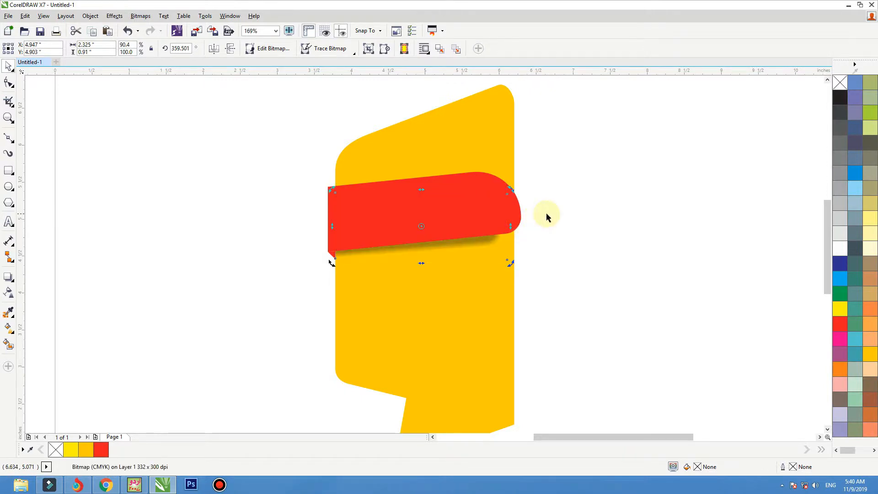
pyautogui.click(562, 211)
# - Try to move the amber folded tail slightly upward
pyautogui.scroll(-2, 538, 194)
pyautogui.press('F2')
pyautogui.moveTo(571, 230); pyautogui.dragTo(426, 317)
pyautogui.click(471, 330)
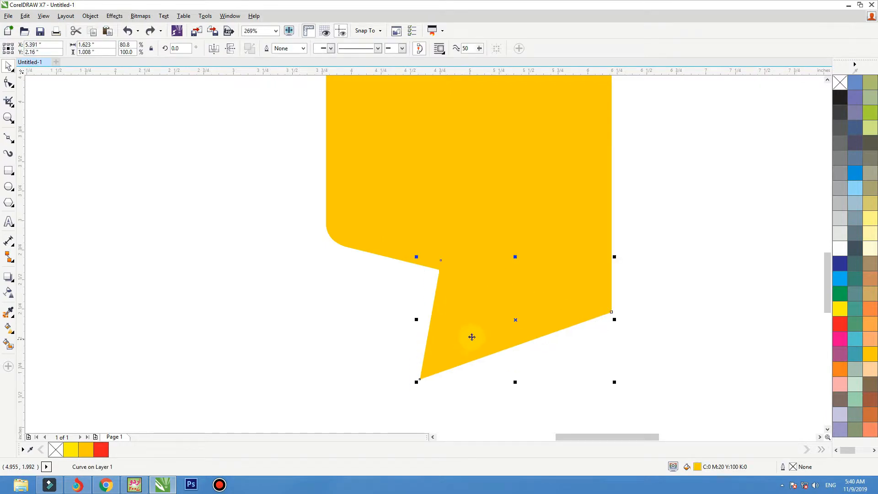
pyautogui.moveTo(472, 335); pyautogui.dragTo(472, 334)
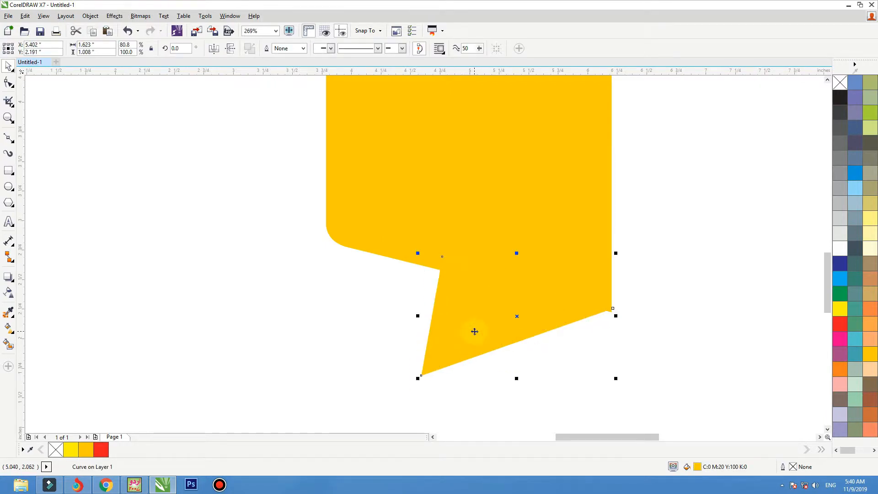
# - Draw a black-filled rectangle about 1.36 by 0.61 inches across the fold above the amber tail
pyautogui.click(9, 171)
pyautogui.moveTo(422, 233)
pyautogui.mouseDown()
pyautogui.moveTo(496, 276)
pyautogui.moveTo(583, 305)
pyautogui.mouseUp()
pyautogui.click(840, 97)
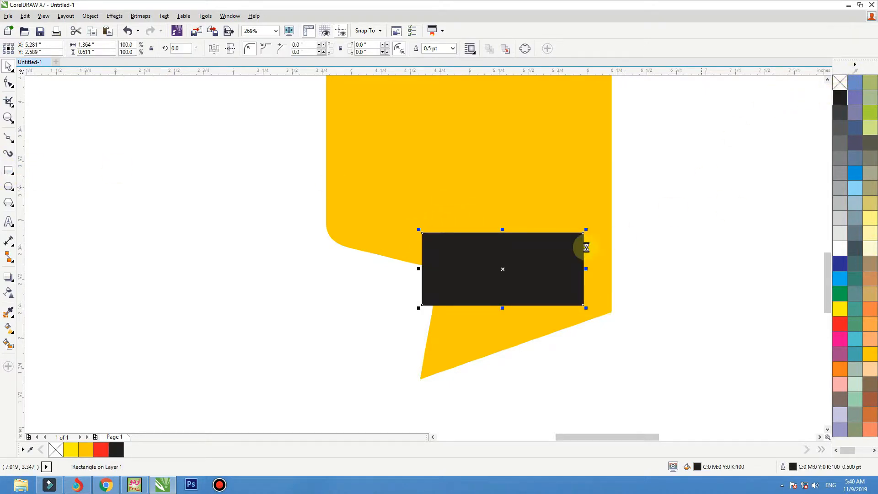
# - Convert the black rectangle to curves, reshape it into a slanted strip parallel to the fold, and shift it slightly down and right
pyautogui.hotkey('ctrl', 'q')
pyautogui.press('F10')
pyautogui.moveTo(583, 233); pyautogui.dragTo(594, 273)
pyautogui.moveTo(422, 305); pyautogui.dragTo(418, 275)
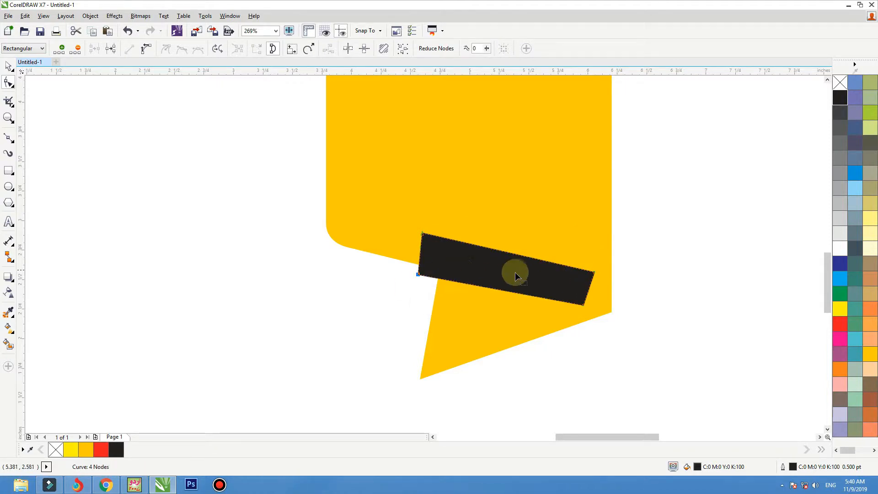
pyautogui.press('space')
pyautogui.moveTo(521, 280); pyautogui.dragTo(524, 284)
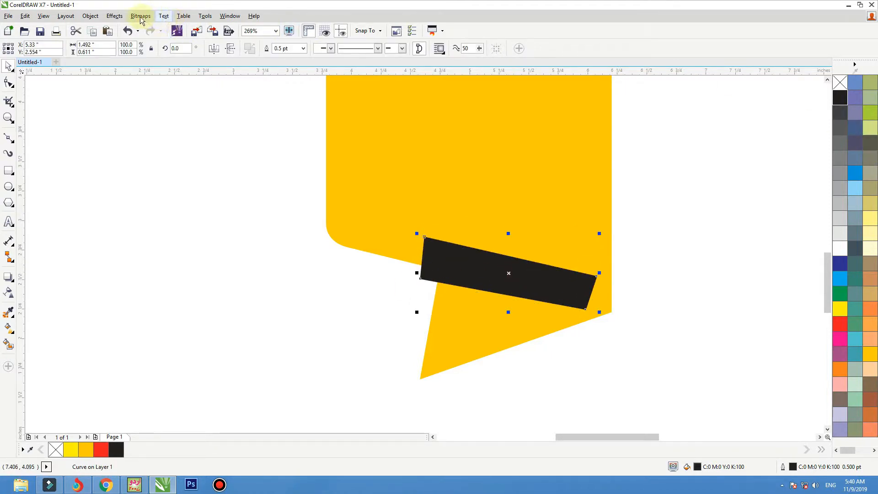
# - Convert the black strip to a 300 dpi CMYK bitmap and apply a Gaussian blur with a radius of 38 pixels
pyautogui.click(141, 16)
pyautogui.click(151, 29)
pyautogui.click(415, 290)
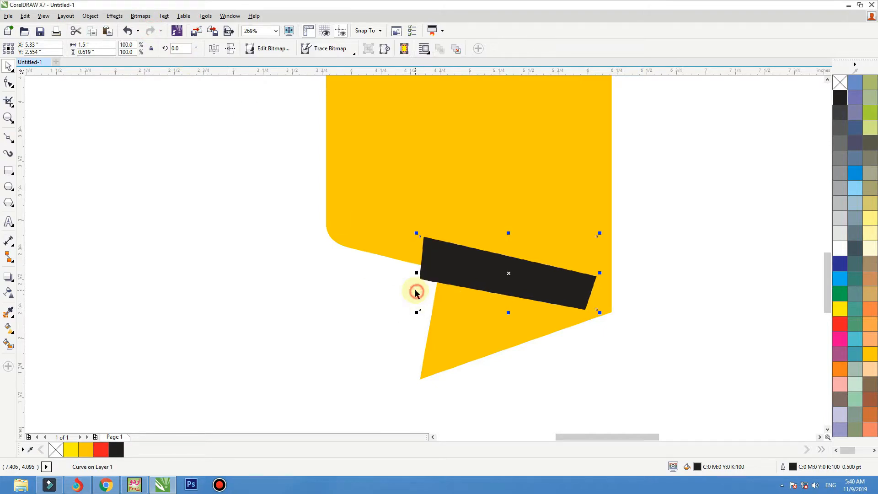
pyautogui.click(140, 16)
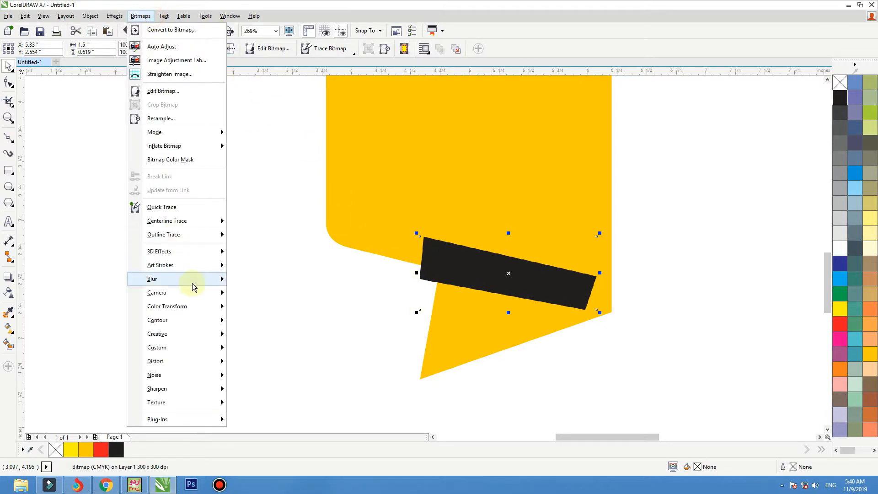
pyautogui.moveTo(221, 279)
pyautogui.click(266, 293)
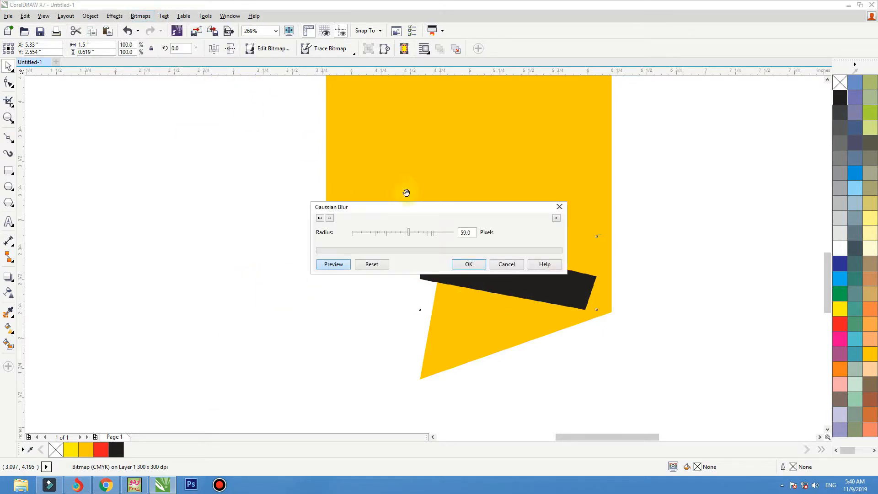
pyautogui.moveTo(425, 213); pyautogui.dragTo(432, 100)
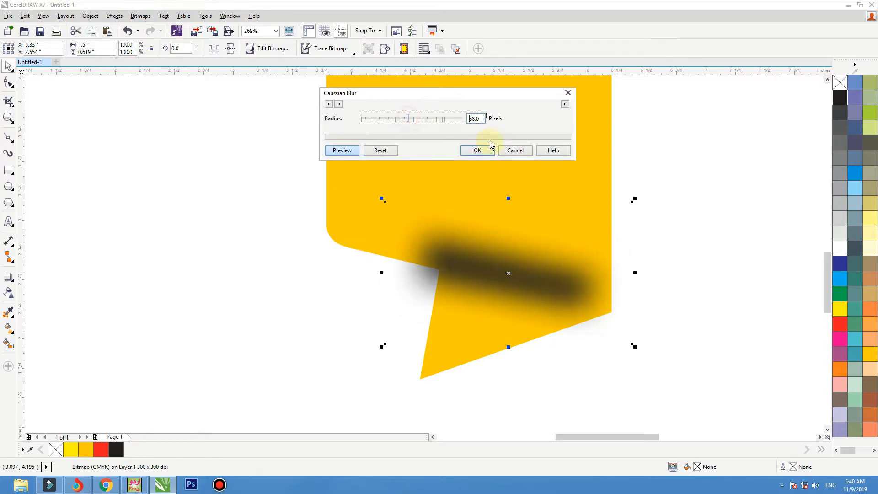
pyautogui.click(482, 152)
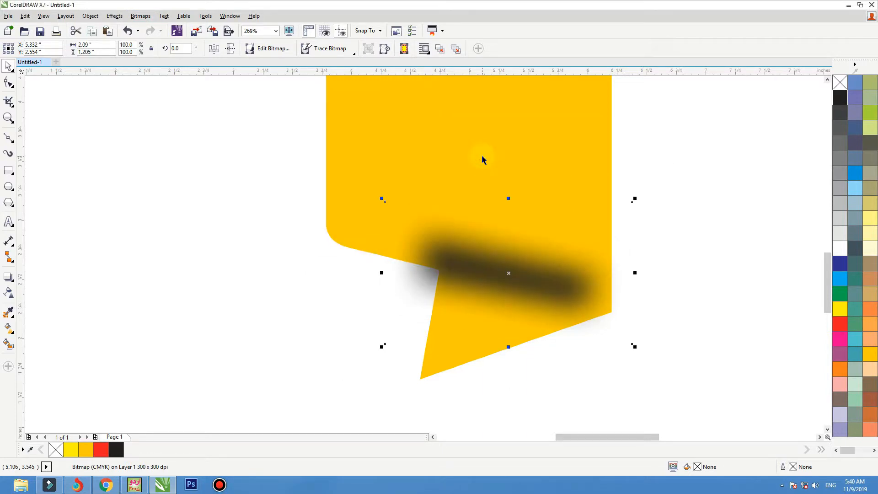
# - Send the blurred strip behind the main amber panel and skew its ends to follow the fold, leaving nothing selected
pyautogui.hotkey('ctrl', 'pagedown')
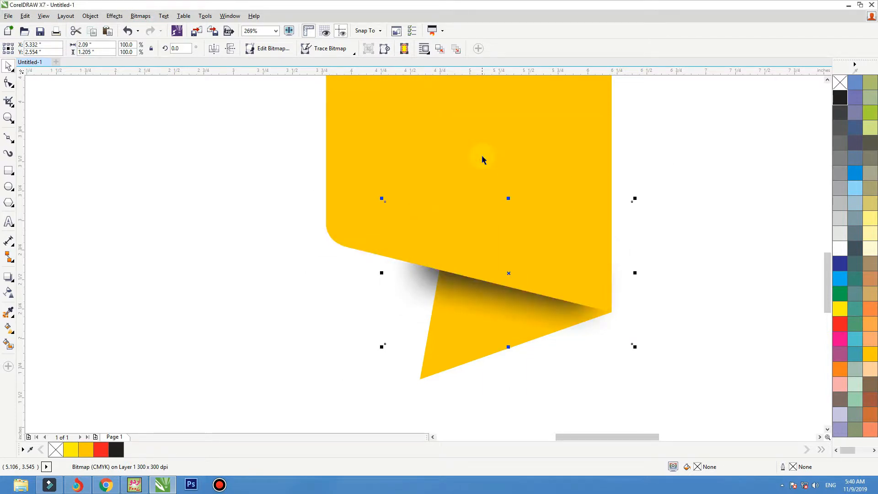
pyautogui.click(552, 314)
pyautogui.moveTo(637, 273); pyautogui.dragTo(637, 261)
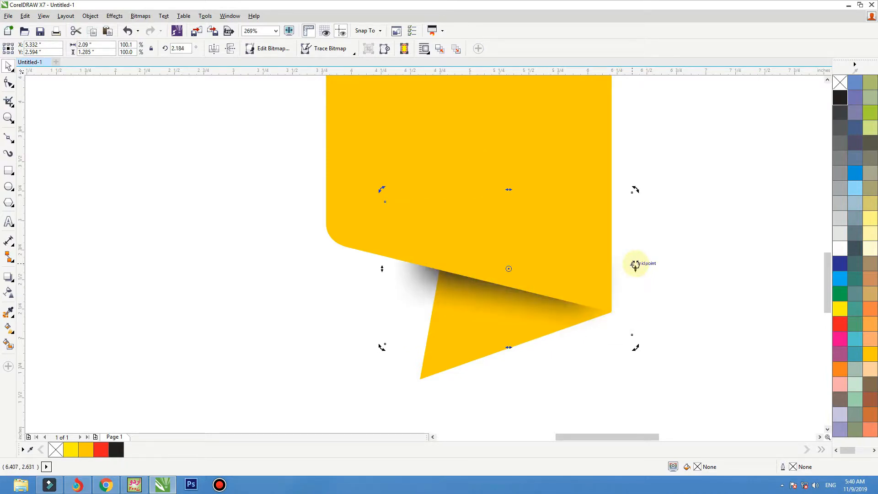
pyautogui.moveTo(383, 268); pyautogui.dragTo(382, 272)
pyautogui.click(306, 286)
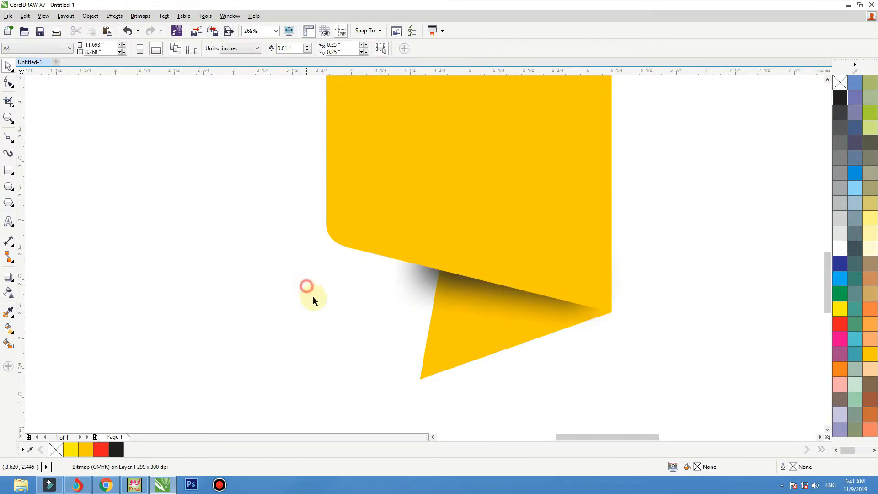
# - Select all six banner objects and move them down by about 0.15 inch, leaving nothing selected
pyautogui.scroll(-3, 479, 323)
pyautogui.moveTo(576, 367); pyautogui.dragTo(395, 172)
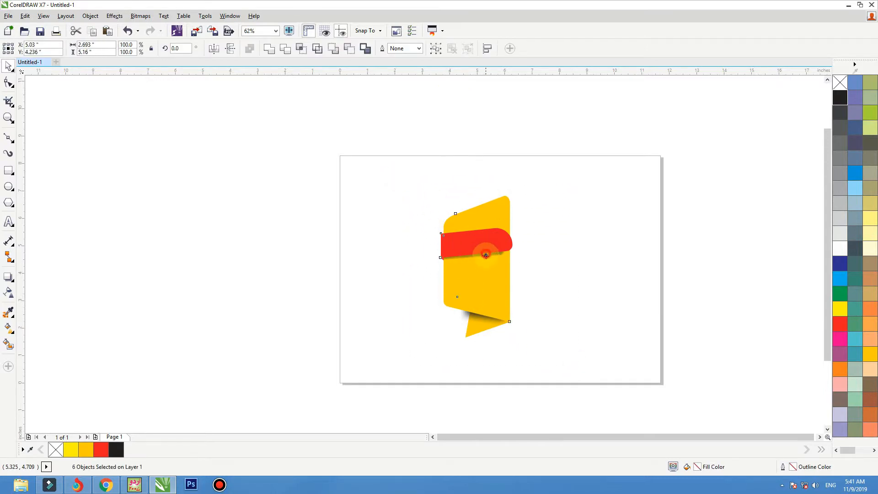
pyautogui.hotkey('shift', 'F2')
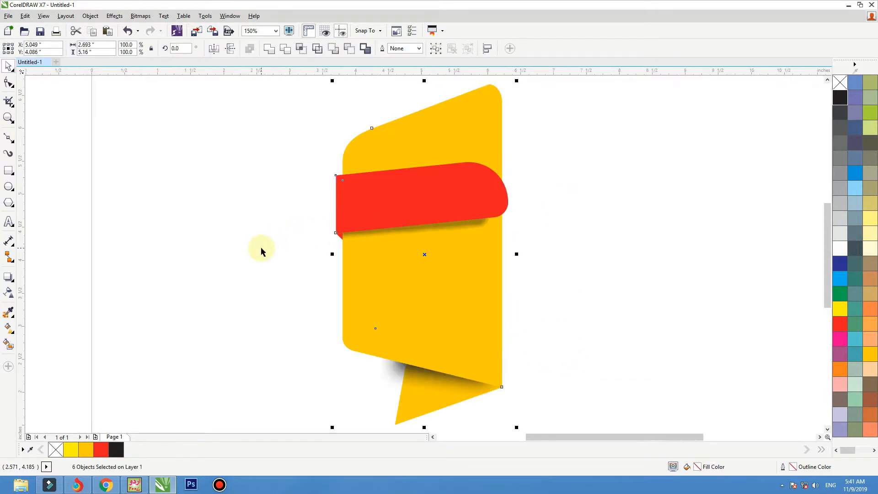
pyautogui.click(248, 236)
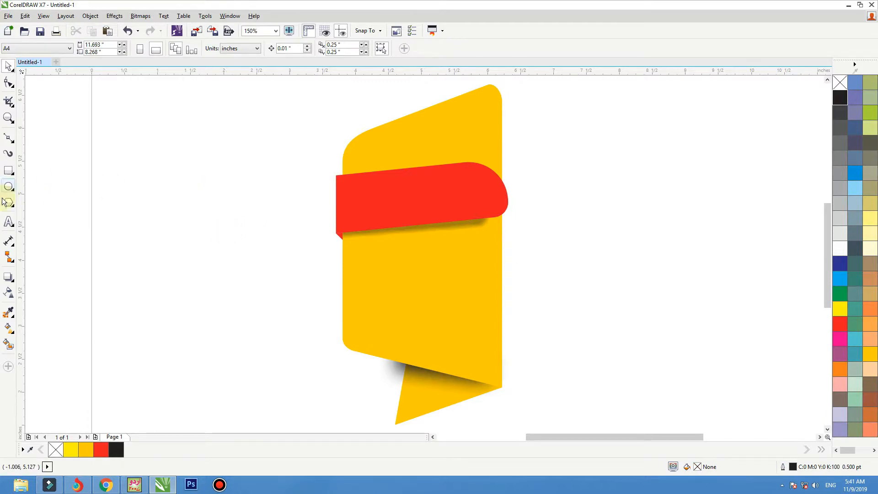
# - Draw a flat ellipse about 1.16 by 0.19 inches just below the tail's tip, filled black with no outline
pyautogui.click(9, 188)
pyautogui.scroll(-2, 497, 322)
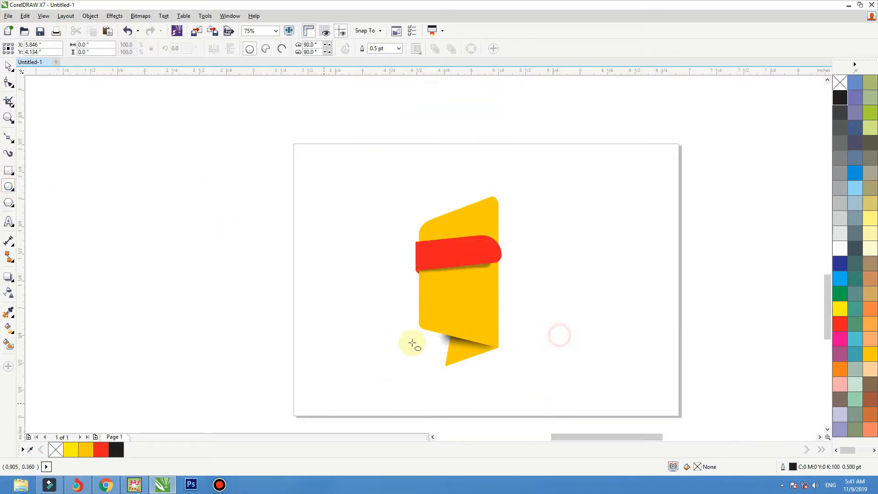
pyautogui.scroll(3, 371, 296)
pyautogui.moveTo(372, 296); pyautogui.dragTo(463, 274)
pyautogui.click(840, 98)
pyautogui.rightClick(841, 83)
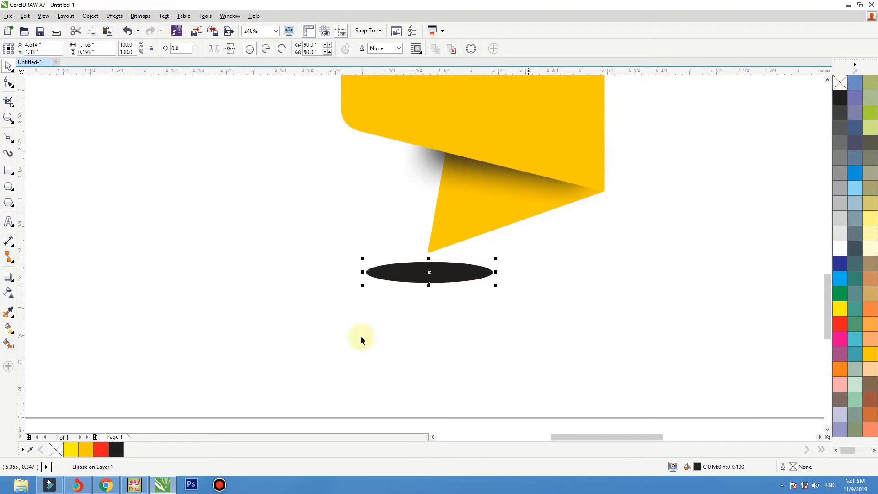
# - Convert the black ellipse to a 300 dpi CMYK bitmap with anti-aliasing and a transparent background
pyautogui.click(141, 15)
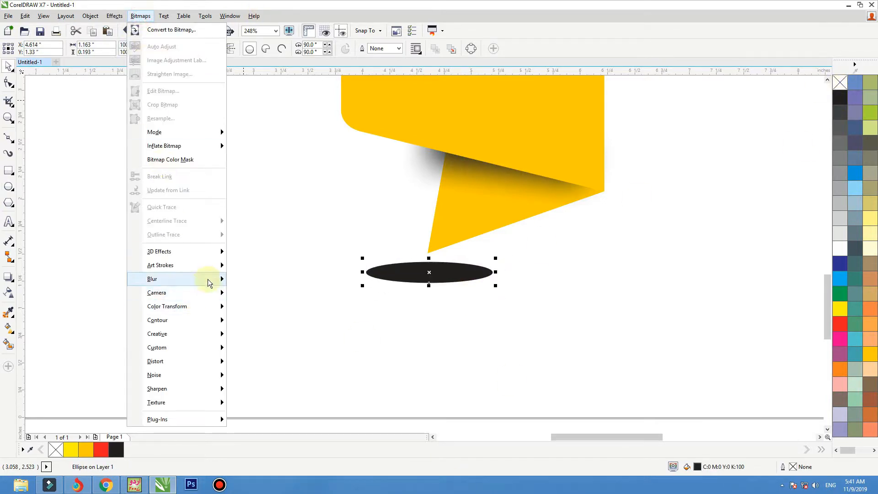
pyautogui.moveTo(208, 282)
pyautogui.click(171, 29)
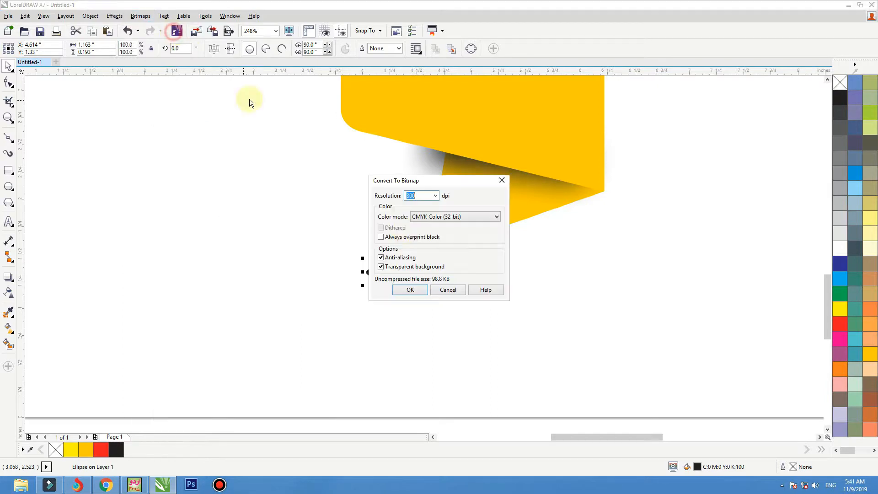
pyautogui.click(409, 288)
# - Apply a Gaussian blur with a radius of 54 pixels to the ellipse bitmap
pyautogui.click(141, 15)
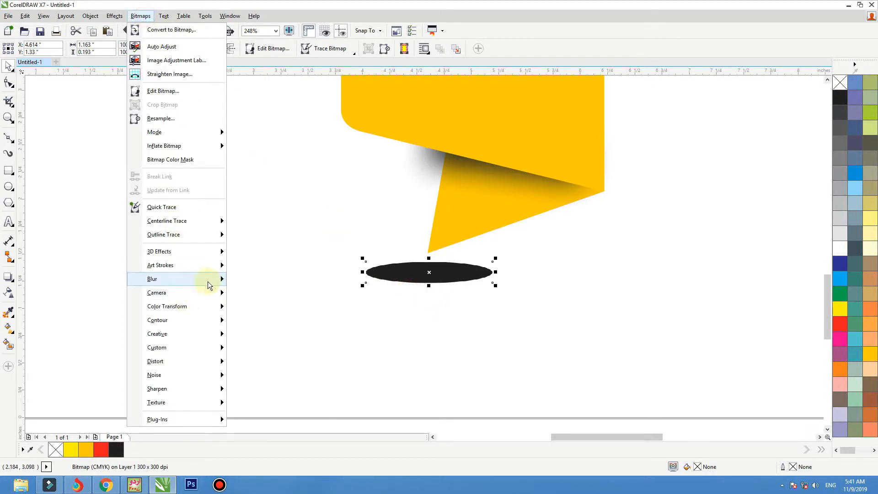
pyautogui.moveTo(208, 284)
pyautogui.click(287, 293)
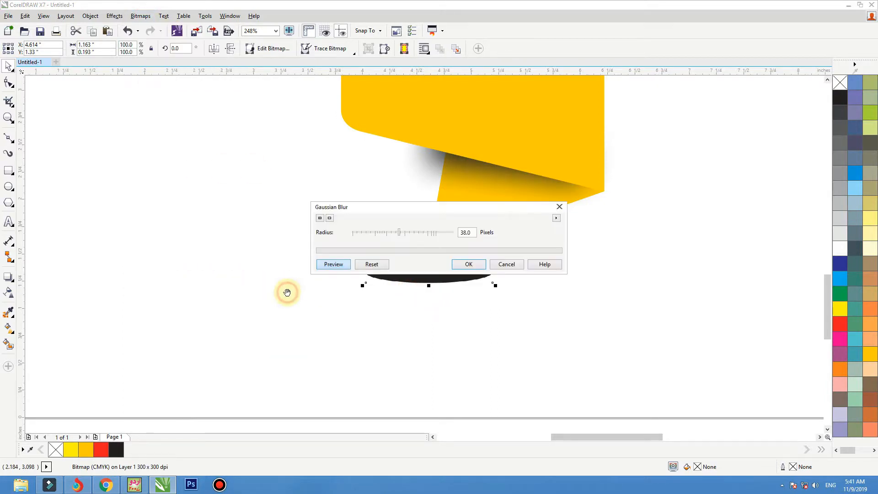
pyautogui.click(454, 213)
pyautogui.moveTo(445, 209); pyautogui.dragTo(421, 149)
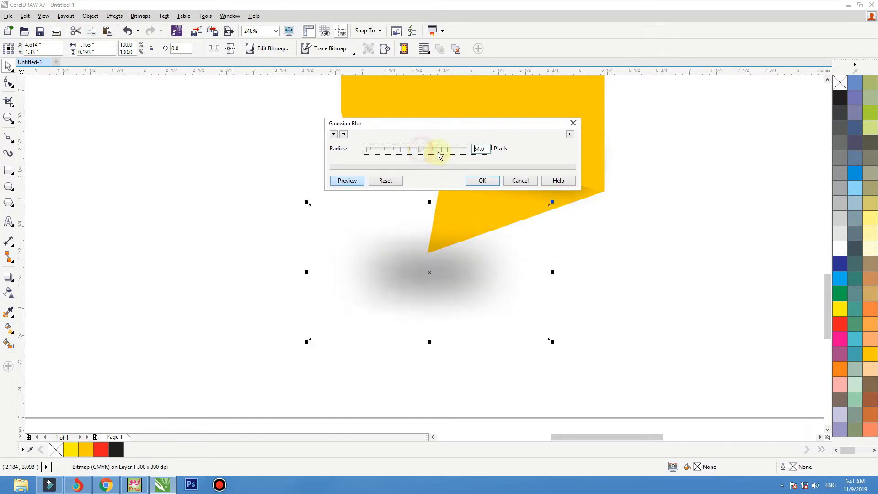
pyautogui.click(483, 181)
# - Flatten the blurred ellipse to 37% of its height, about 0.45 inch, as a ground shadow and deselect it
pyautogui.moveTo(429, 341); pyautogui.dragTo(440, 300)
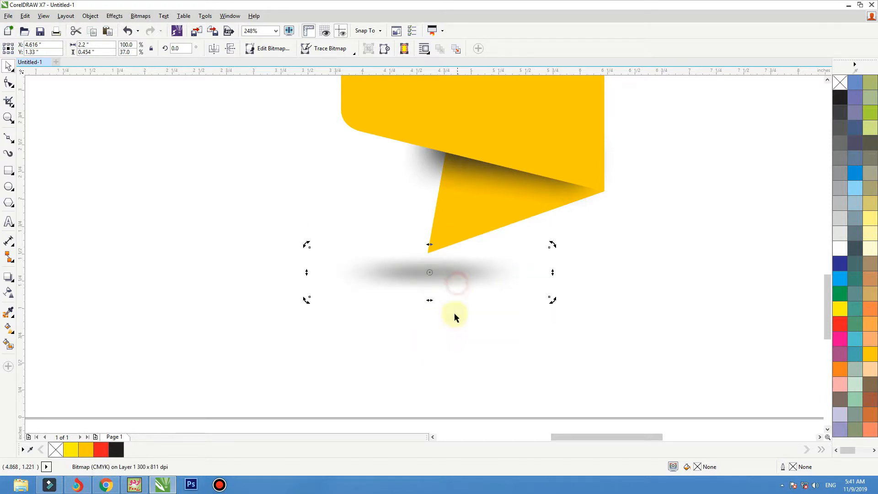
pyautogui.click(455, 315)
pyautogui.scroll(-3, 459, 314)
pyautogui.scroll(4, 533, 187)
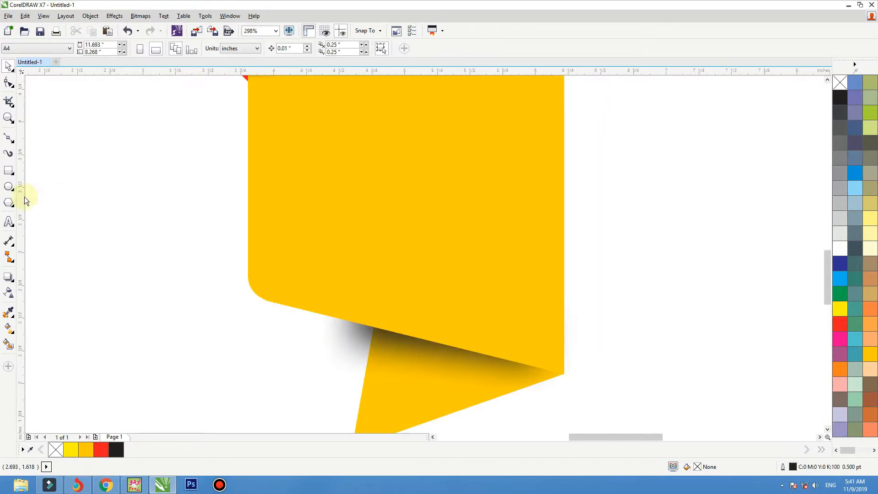
# - Draw a rectangle about 1.54 by 0.53 inches on the lower part of the amber panel and round all four corners with a 1-inch radius
pyautogui.click(8, 170)
pyautogui.moveTo(299, 195); pyautogui.dragTo(502, 264)
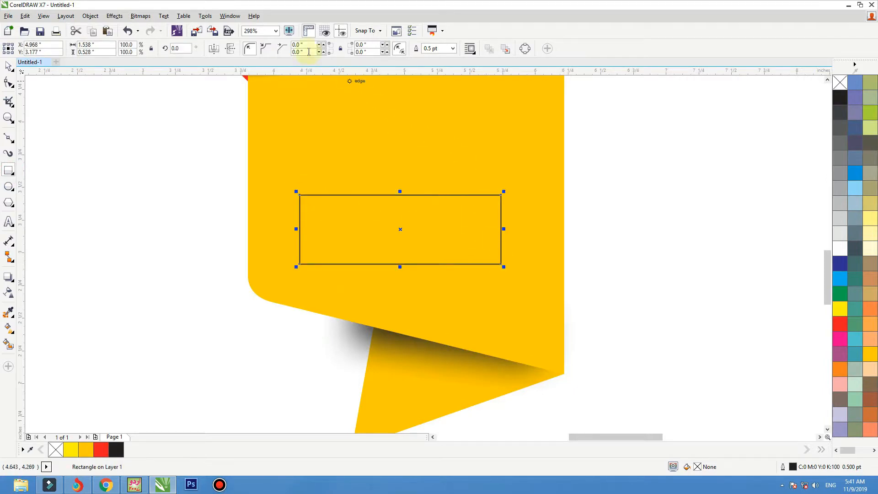
pyautogui.write('1')
pyautogui.press('Return')
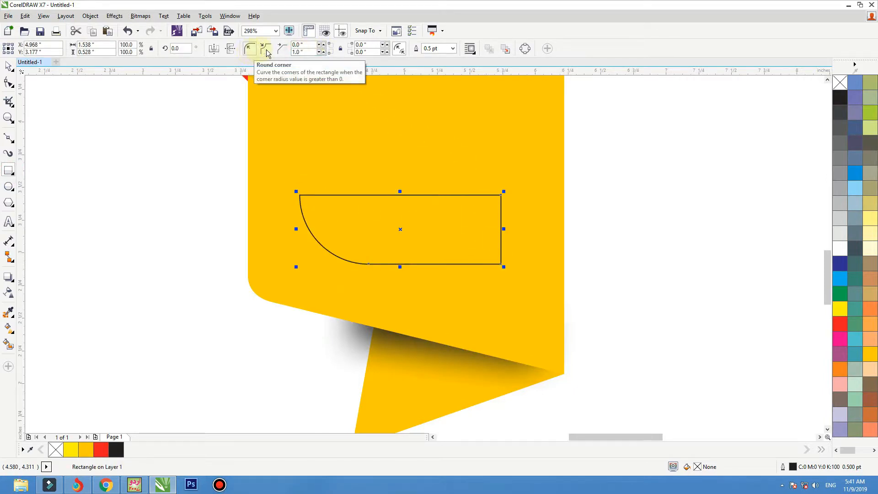
pyautogui.write('1')
pyautogui.press('Return')
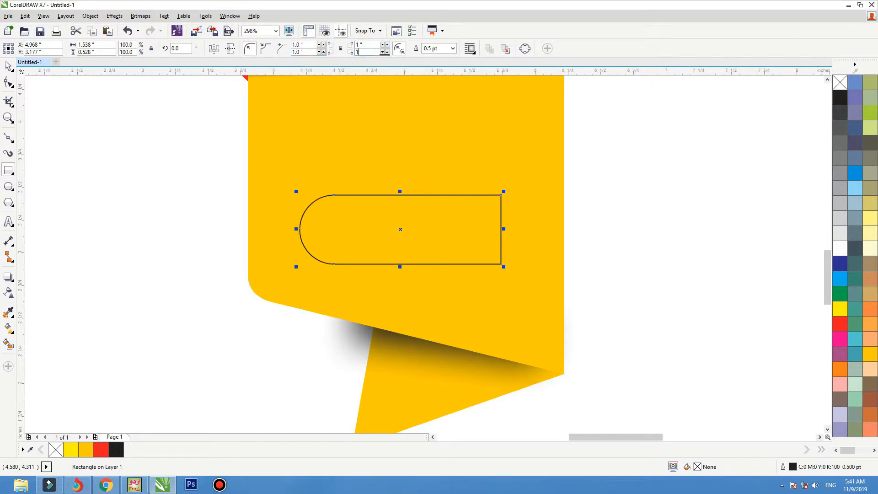
pyautogui.write('1')
pyautogui.press('Return')
# - Fill the pill shape red with no outline, centre it horizontally on the amber panel and move it slightly up
pyautogui.click(839, 323)
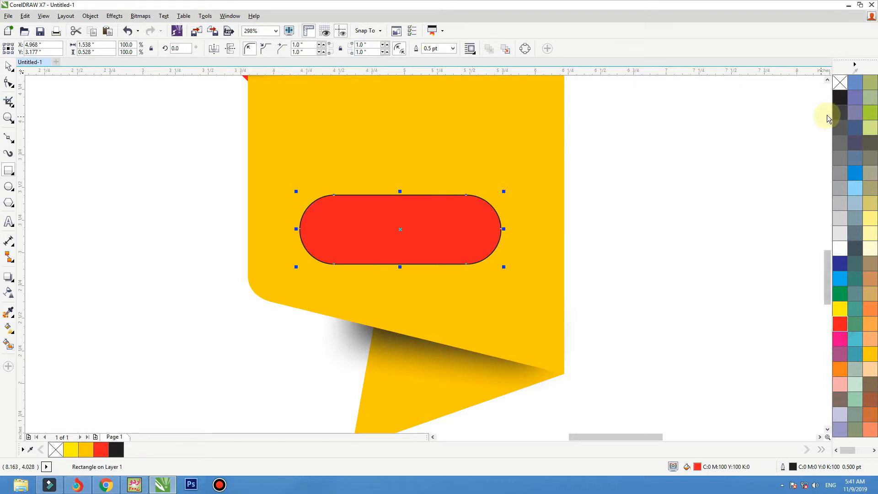
pyautogui.rightClick(839, 82)
pyautogui.keyDown('shift'); pyautogui.click(494, 123); pyautogui.keyUp('shift')
pyautogui.press('c')
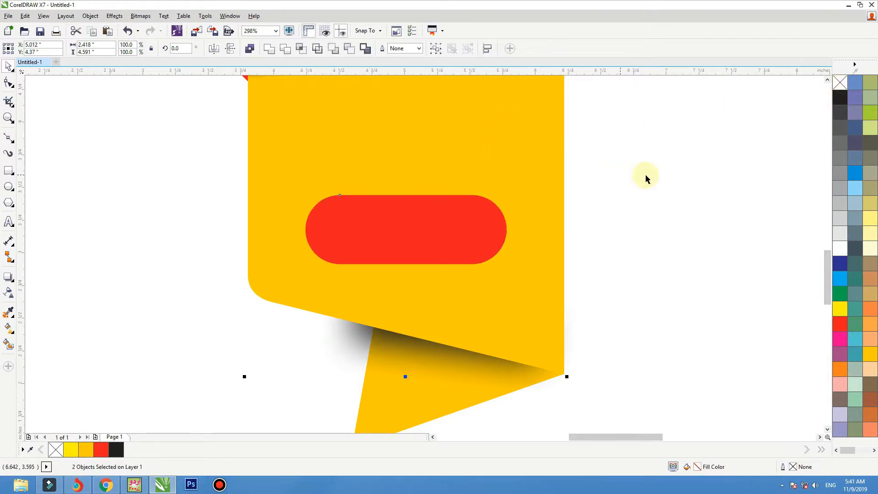
pyautogui.click(661, 174)
pyautogui.moveTo(421, 210); pyautogui.dragTo(420, 196)
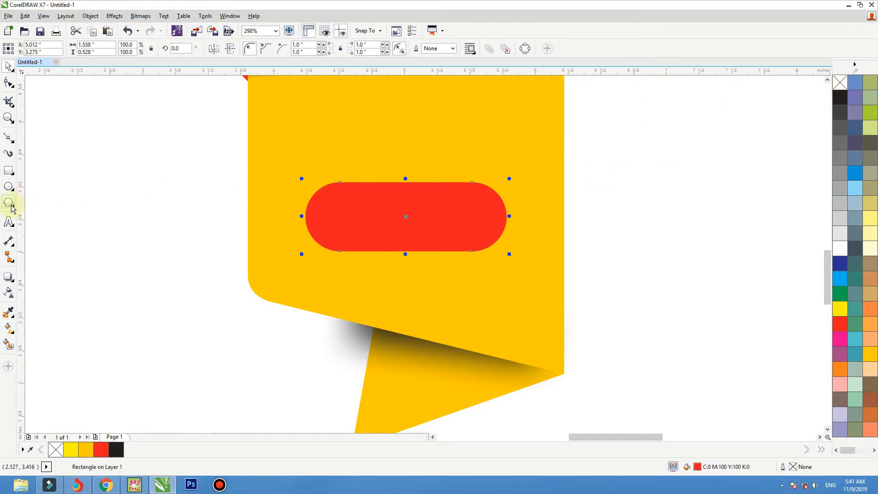
# - Add artistic text beside the banner in four lines: limited offer, mega, sale, buy now
pyautogui.click(112, 227)
pyautogui.scroll(-3, 329, 308)
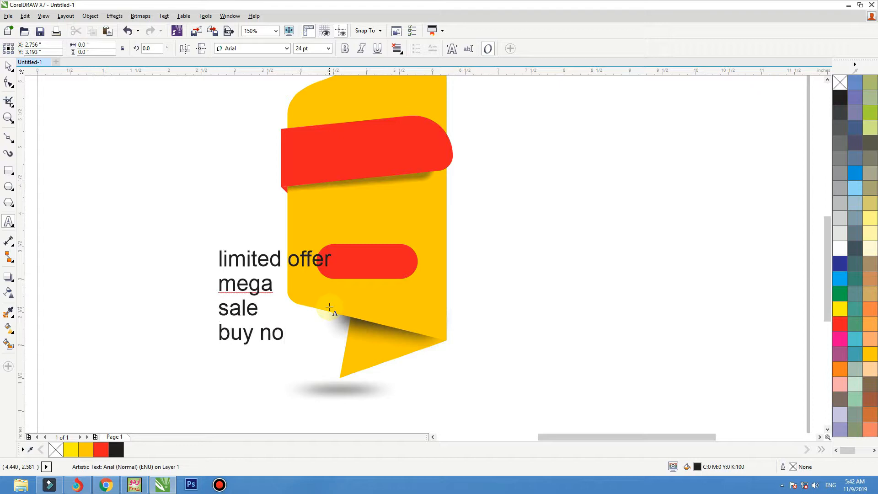
pyautogui.hotkey('ctrl', 'a')
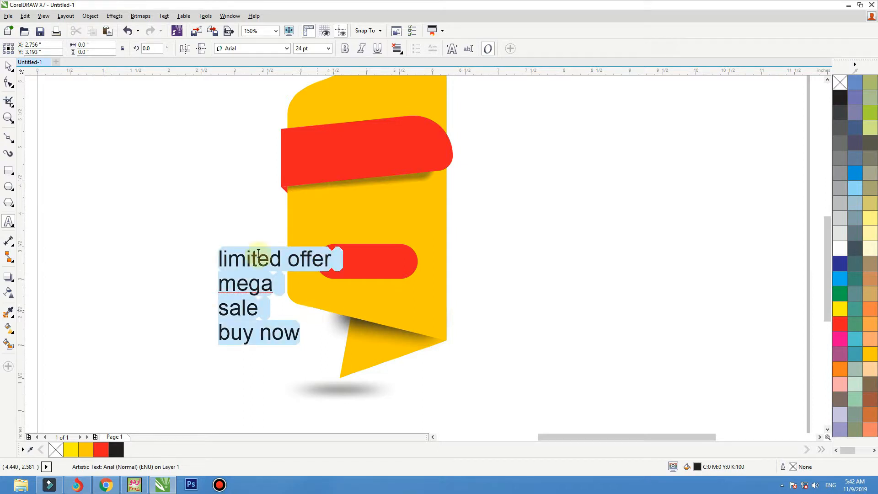
pyautogui.click(10, 66)
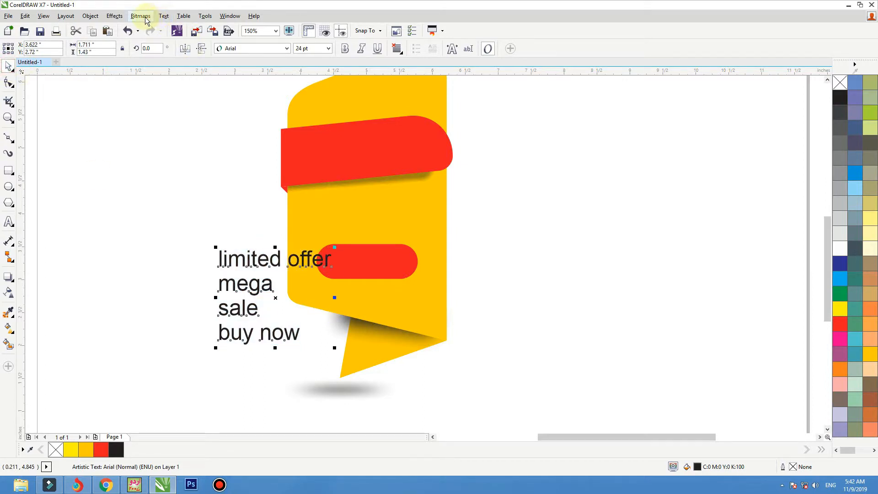
# - Change the four-line text to UPPERCASE and move it to the empty area right of the banner
pyautogui.click(164, 15)
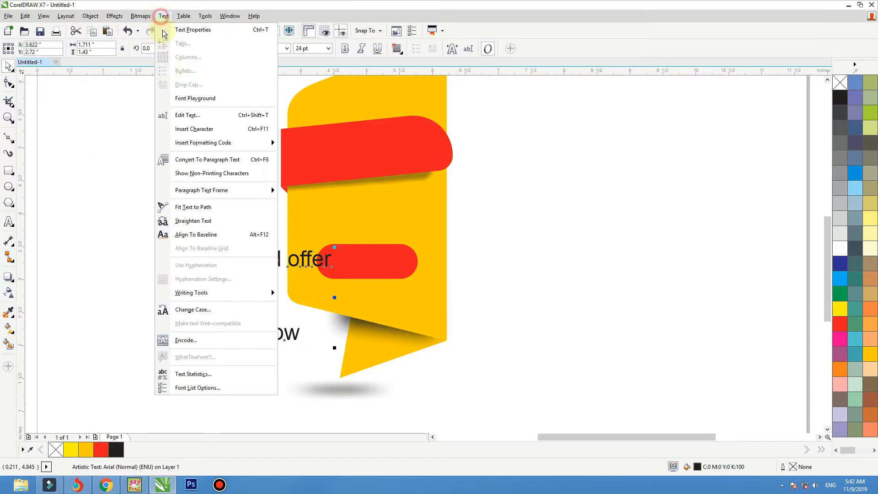
pyautogui.click(196, 310)
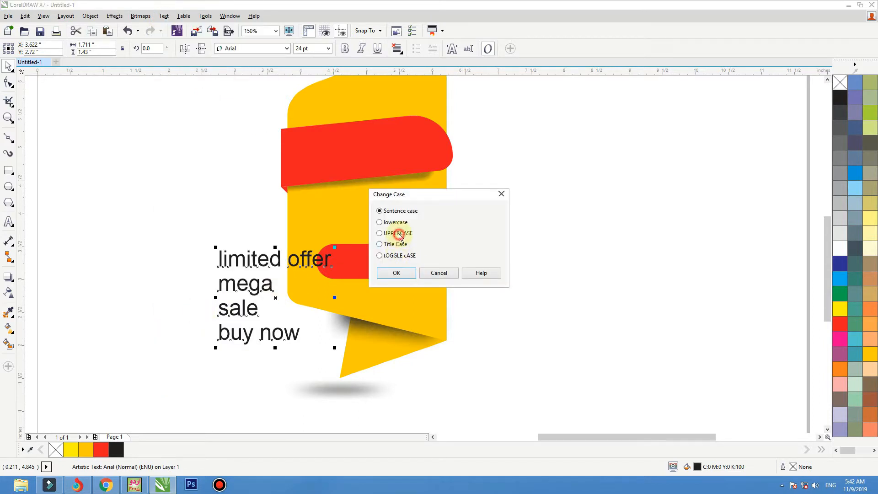
pyautogui.click(396, 273)
pyautogui.moveTo(255, 308); pyautogui.dragTo(526, 221)
# - Set the text's font to Univers Condensed bold italic and break it apart into separate lines
pyautogui.click(222, 48)
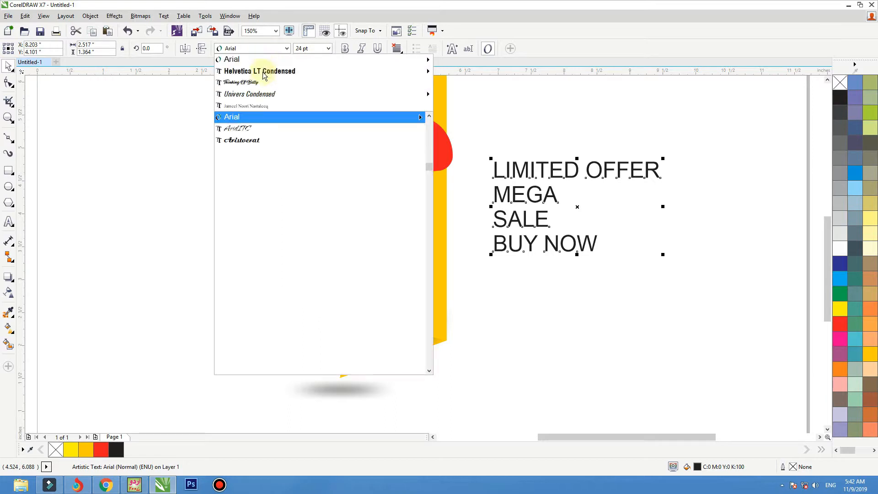
pyautogui.click(274, 94)
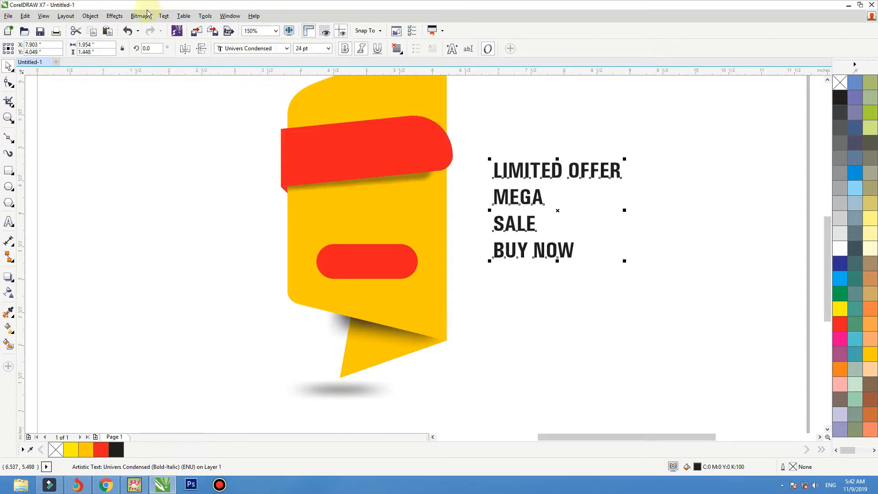
pyautogui.click(90, 15)
pyautogui.click(153, 197)
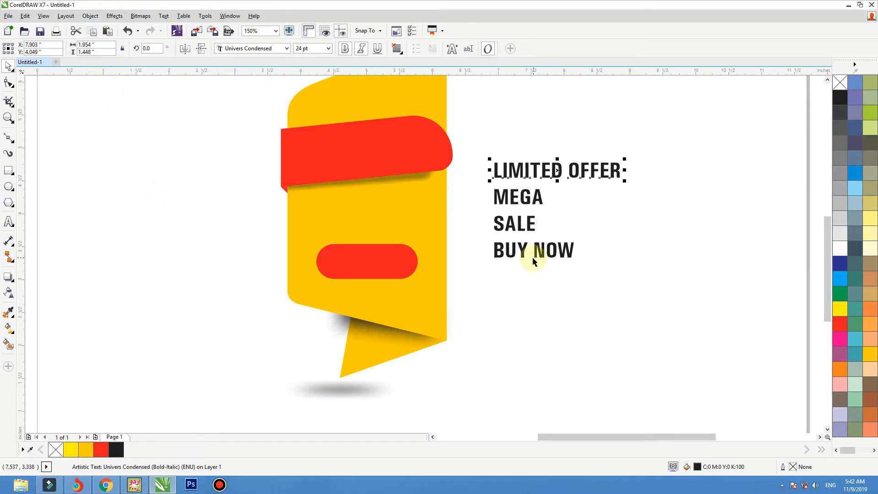
# - Move the BUY NOW text onto the red pill, shrink it slightly and fill it white
pyautogui.moveTo(524, 252); pyautogui.dragTo(360, 262)
pyautogui.press('F2')
pyautogui.moveTo(240, 234); pyautogui.dragTo(515, 342)
pyautogui.moveTo(525, 143); pyautogui.dragTo(502, 134)
pyautogui.click(846, 252)
# - Centre the BUY NOW text horizontally and vertically on the red pill
pyautogui.keyDown('shift'); pyautogui.click(500, 142); pyautogui.keyUp('shift')
pyautogui.press('c')
pyautogui.press('e')
pyautogui.click(666, 157)
# - Move the red pill and its BUY NOW text slightly down and scale both together to about 92%
pyautogui.click(467, 168)
pyautogui.keyDown('shift'); pyautogui.click(473, 131); pyautogui.keyUp('shift')
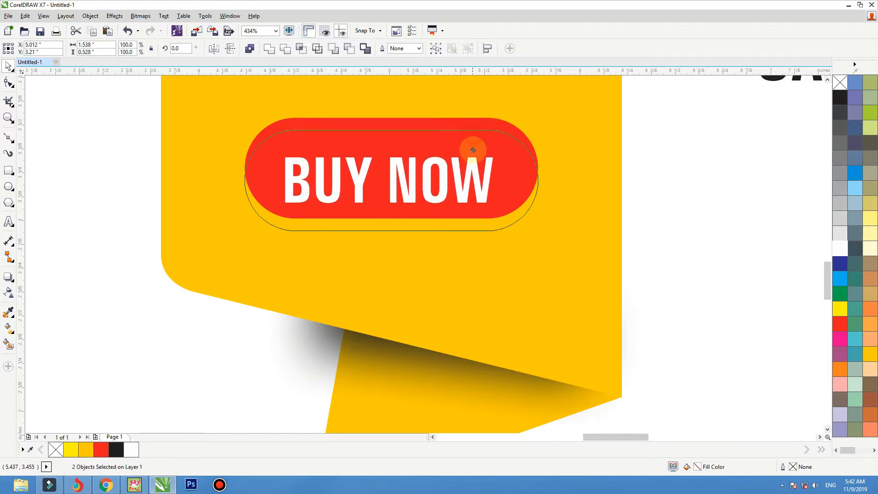
pyautogui.press('Down')
pyautogui.moveTo(536, 132); pyautogui.dragTo(531, 131)
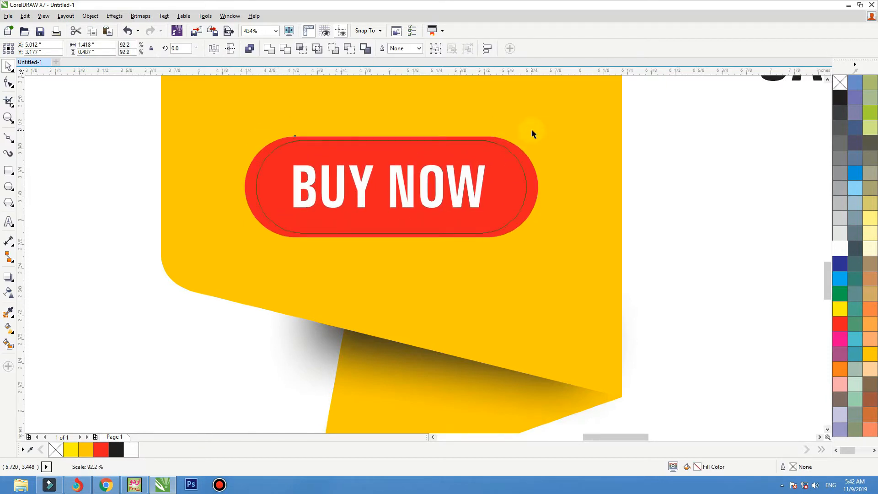
pyautogui.keyDown('shift'); pyautogui.click(548, 145); pyautogui.keyUp('shift')
pyautogui.click(684, 191)
pyautogui.press('F3')
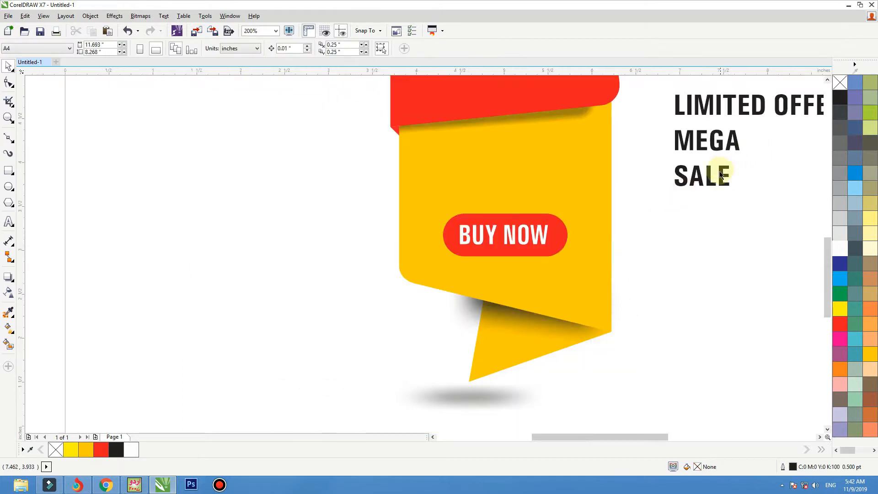
# - Move the SALE text onto the amber panel above the red button and enlarge it to about 2 inches wide
pyautogui.moveTo(702, 176); pyautogui.dragTo(480, 177)
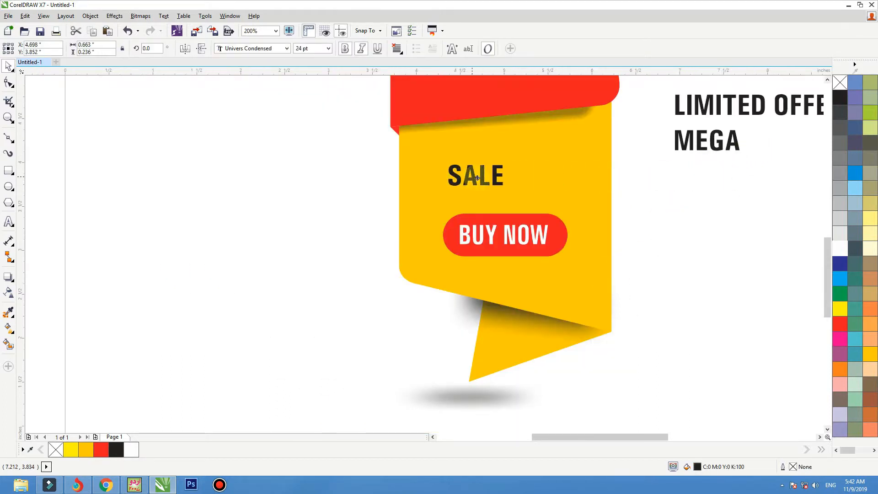
pyautogui.click(13, 88)
pyautogui.click(59, 85)
pyautogui.press('F2')
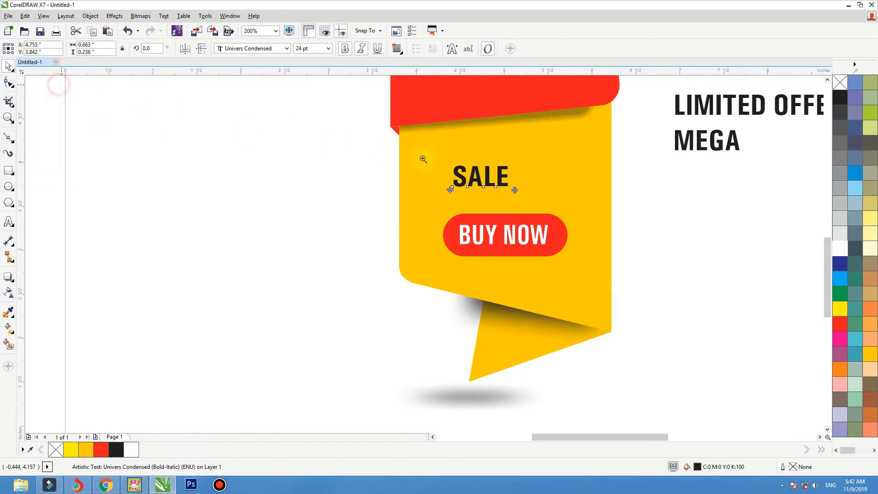
pyautogui.moveTo(394, 136); pyautogui.dragTo(635, 261)
pyautogui.moveTo(417, 223); pyautogui.dragTo(551, 137)
pyautogui.press('space')
pyautogui.scroll(-2, 388, 238)
pyautogui.hotkey('ctrl', 'z')
# - Centre the SALE text horizontally on the amber panel and move it slightly down together with the BUY NOW button
pyautogui.moveTo(496, 190); pyautogui.dragTo(490, 198)
pyautogui.keyDown('shift'); pyautogui.click(504, 276); pyautogui.keyUp('shift')
pyautogui.press('c')
pyautogui.click(604, 242)
pyautogui.moveTo(597, 249); pyautogui.dragTo(231, 371)
pyautogui.moveTo(380, 239); pyautogui.dragTo(372, 246)
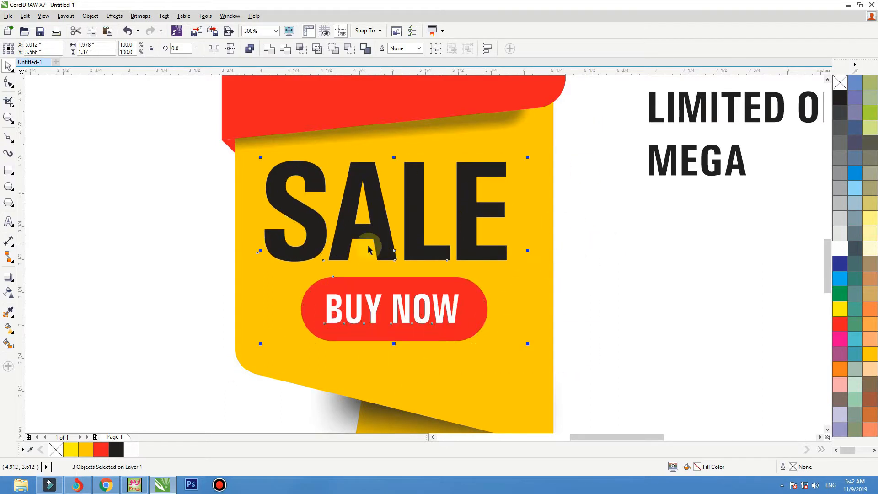
pyautogui.click(167, 252)
# - Move the MEGA text onto the red band and fill it white
pyautogui.scroll(-1, 322, 261)
pyautogui.moveTo(528, 215); pyautogui.dragTo(350, 175)
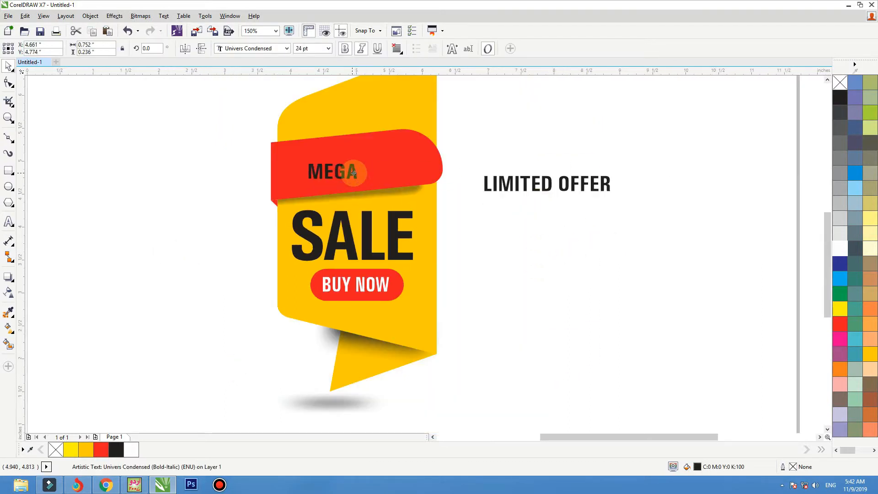
pyautogui.scroll(2, 311, 111)
pyautogui.click(835, 250)
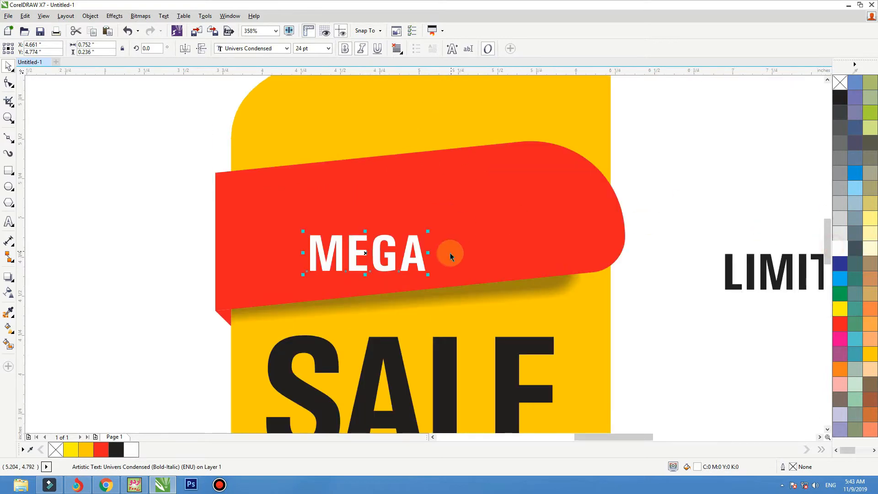
# - Enlarge the MEGA text to about 56 pt, rotated about 6 degrees to follow the slant of the red band
pyautogui.click(420, 254)
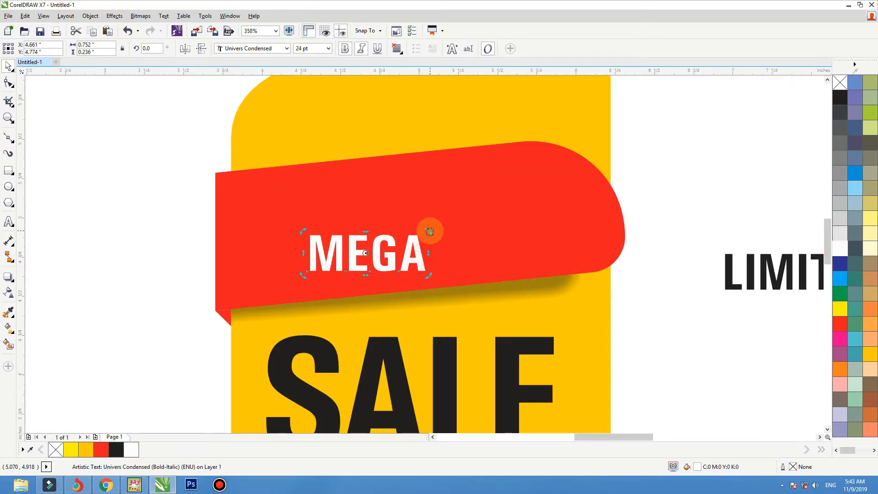
pyautogui.moveTo(427, 229); pyautogui.dragTo(524, 223)
pyautogui.click(527, 222)
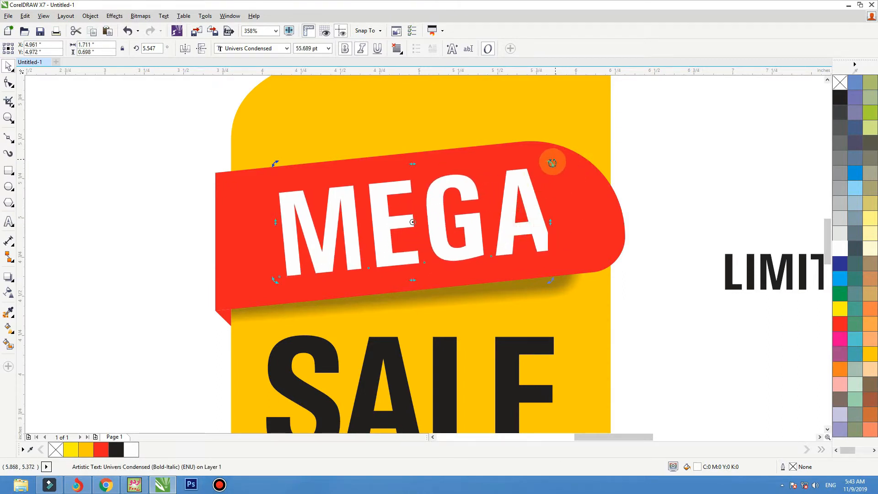
pyautogui.moveTo(552, 163); pyautogui.dragTo(551, 163)
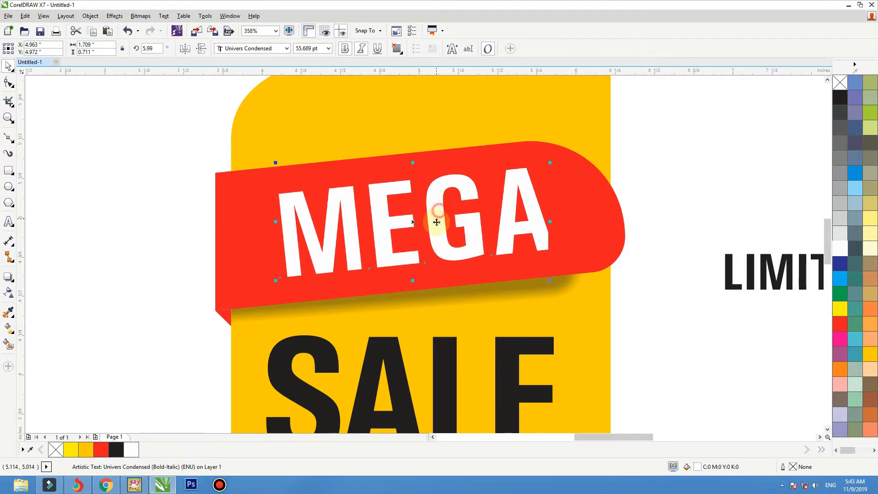
pyautogui.moveTo(436, 221); pyautogui.dragTo(428, 220)
# - Move the LIMITED OFFER text onto the amber panel above the red band and widen its letter spacing
pyautogui.scroll(-2, 537, 259)
pyautogui.moveTo(681, 267); pyautogui.dragTo(554, 202)
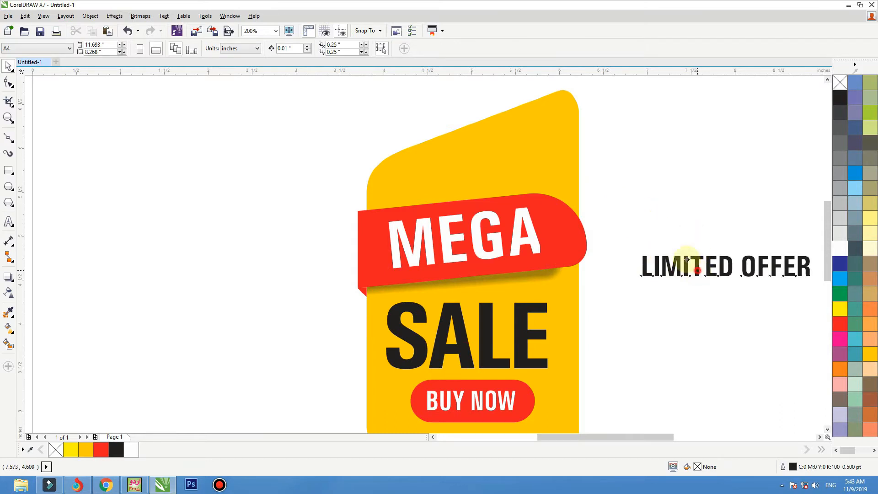
pyautogui.moveTo(686, 259); pyautogui.dragTo(435, 173)
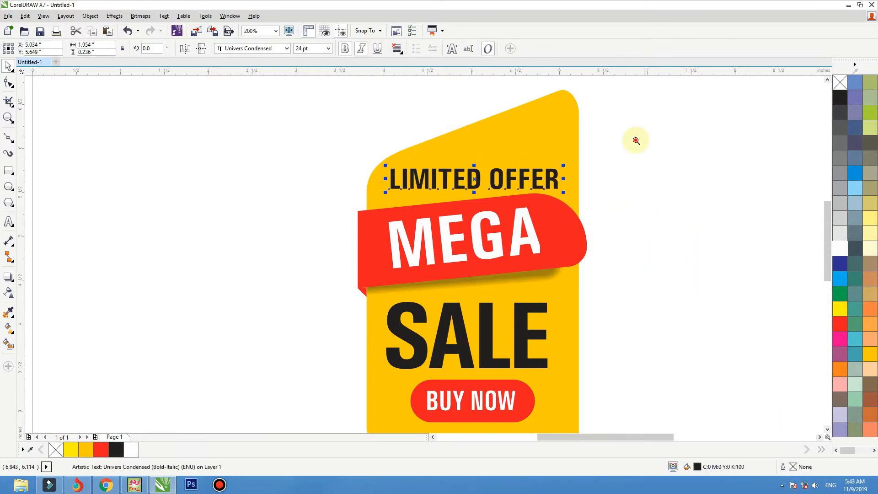
pyautogui.scroll(3, 478, 137)
pyautogui.moveTo(661, 255); pyautogui.dragTo(692, 255)
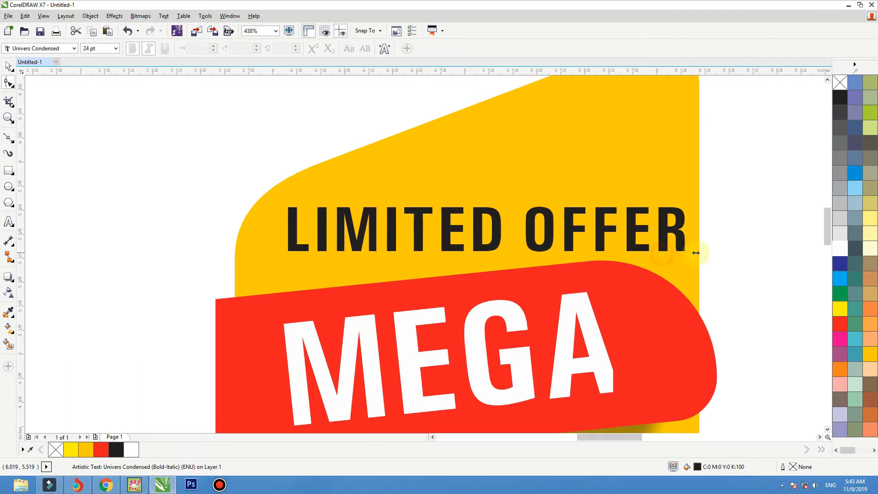
pyautogui.press('space')
# - Shrink the LIMITED OFFER text slightly and centre it horizontally on the amber panel
pyautogui.moveTo(695, 203); pyautogui.dragTo(533, 26)
pyautogui.keyDown('shift'); pyautogui.click(654, 173); pyautogui.keyUp('shift')
pyautogui.press('c')
pyautogui.click(740, 178)
# - Lower the two nodes of the amber panel's upper-right rounded corner by about 0.13 inch
pyautogui.click(610, 174)
pyautogui.press('space')
pyautogui.scroll(-1, 611, 174)
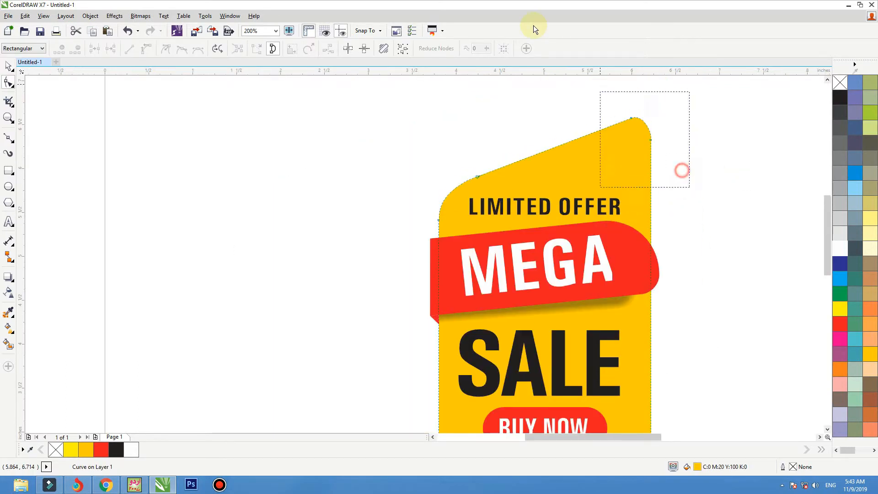
pyautogui.press('Down')
pyautogui.press('Down')
pyautogui.press('Down')
pyautogui.press('Down')
pyautogui.press('Down')
pyautogui.press('Down')
pyautogui.press('Down')
pyautogui.press('Down')
pyautogui.press('Down')
pyautogui.press('Down')
pyautogui.press('Down')
pyautogui.press('Down')
pyautogui.press('Down')
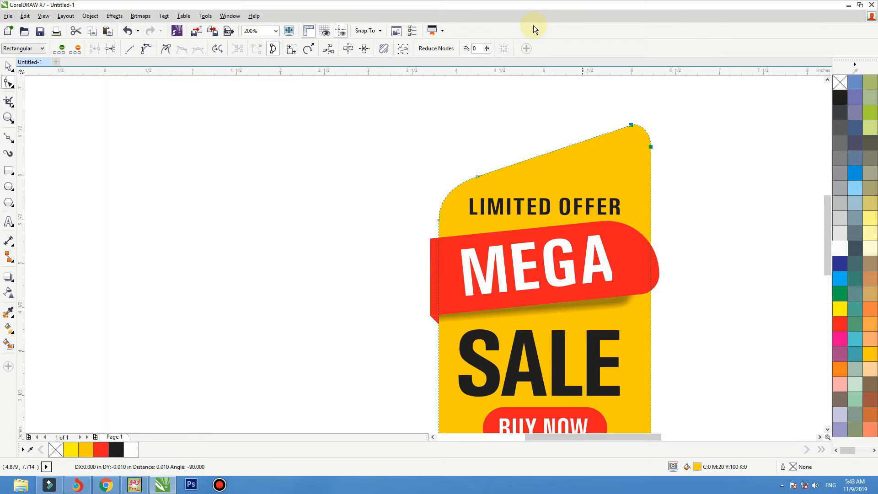
pyautogui.press('space')
pyautogui.click(400, 139)
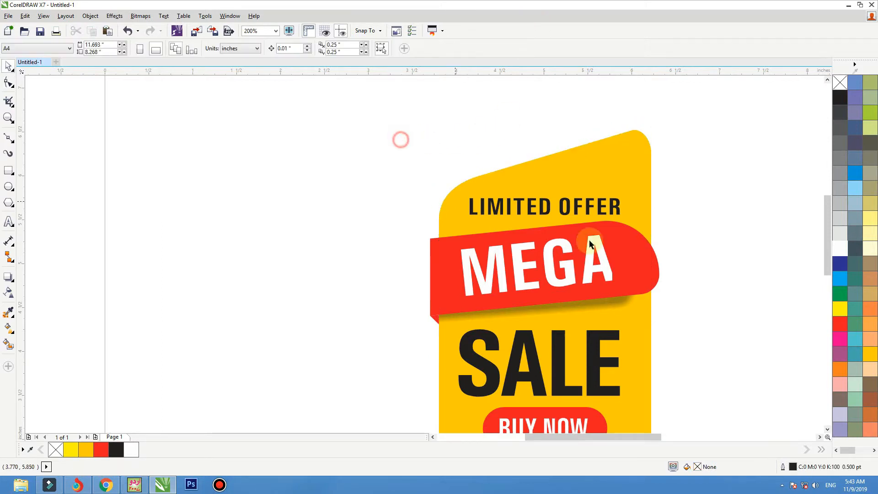
# - Narrow the fold shadow bitmap from its left side to about 1.89 inches wide and deselect it
pyautogui.scroll(-2, 613, 236)
pyautogui.hotkey('shift', 'F2')
pyautogui.click(598, 308)
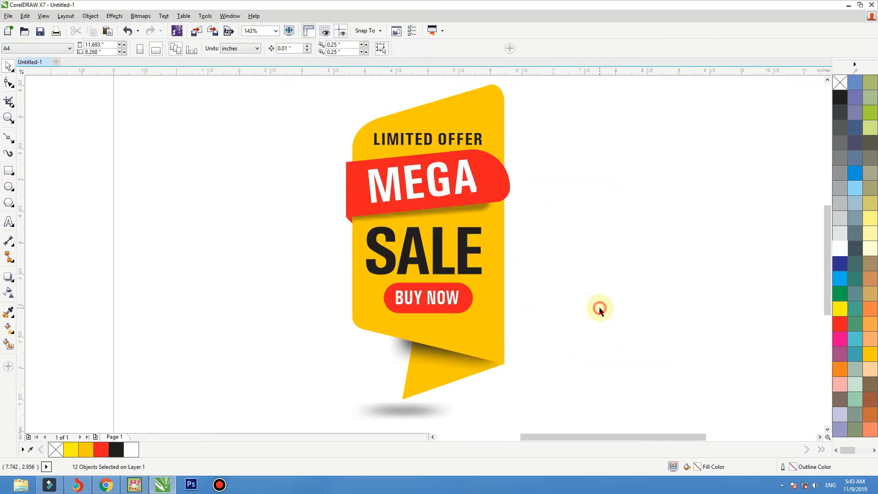
pyautogui.click(405, 358)
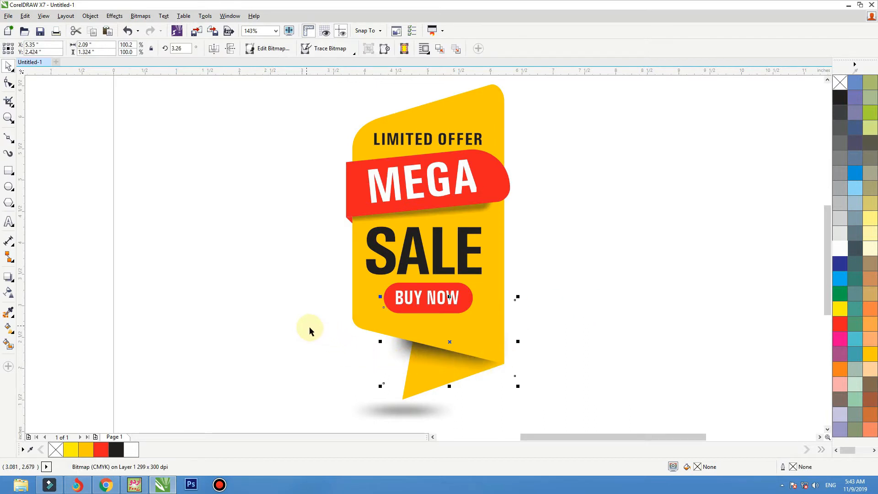
pyautogui.moveTo(380, 341); pyautogui.dragTo(393, 344)
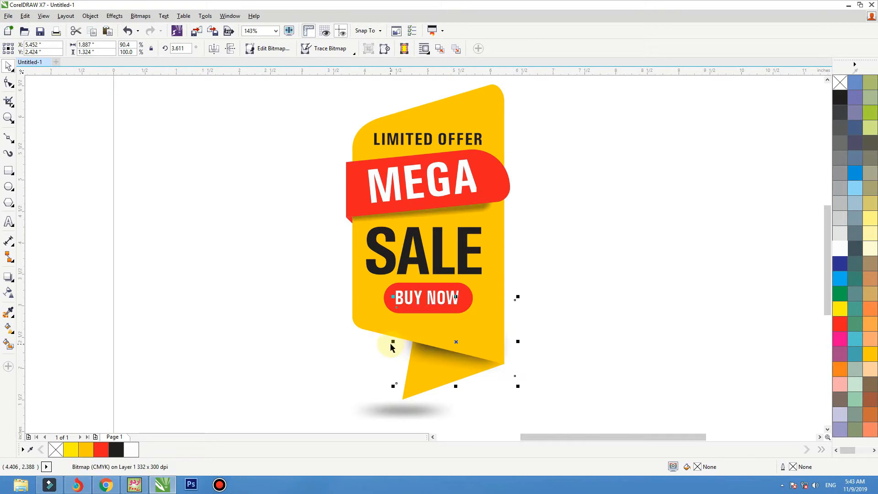
pyautogui.click(613, 243)
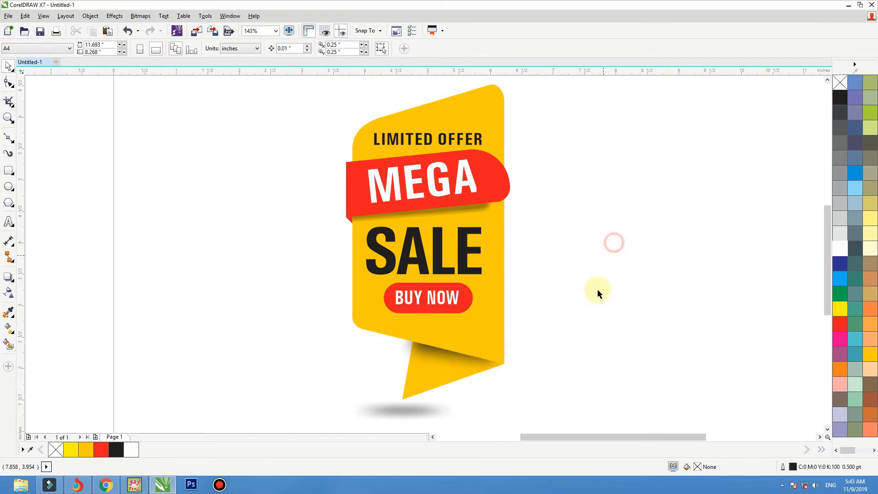
# - Shift the MEGA text slightly to the right on the red band
pyautogui.scroll(-3, 597, 289)
pyautogui.moveTo(663, 137); pyautogui.dragTo(370, 298)
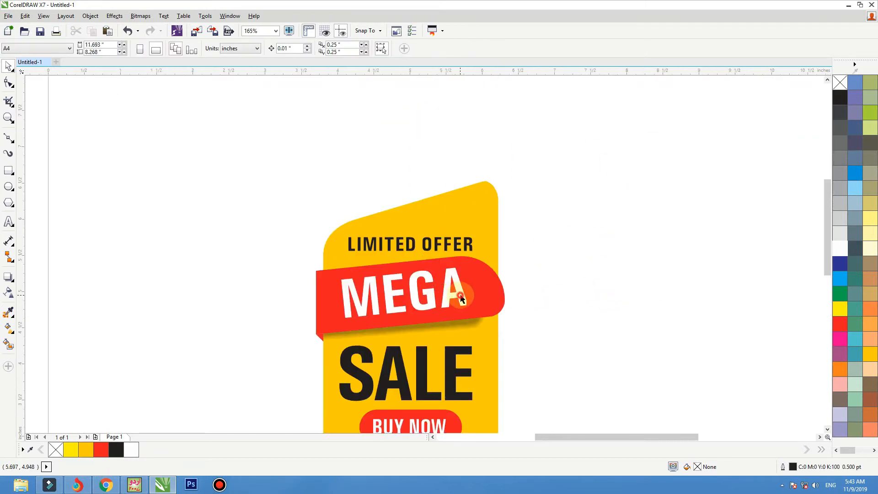
pyautogui.click(461, 298)
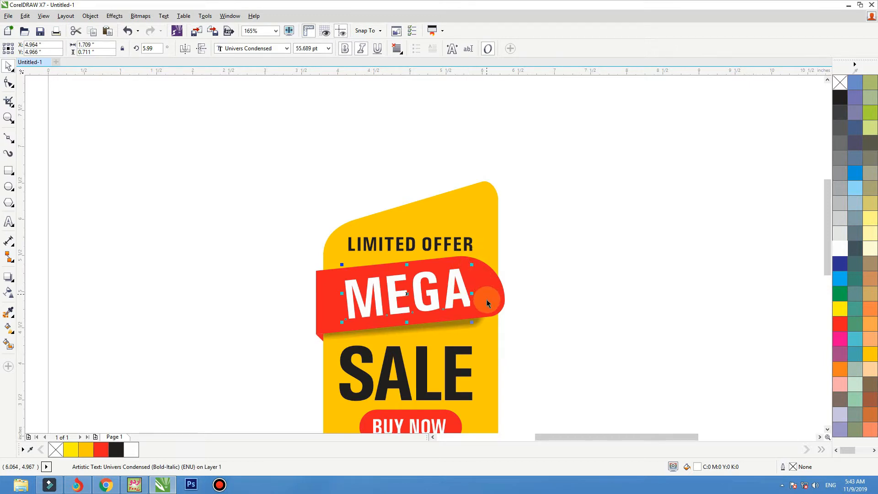
pyautogui.click(485, 303)
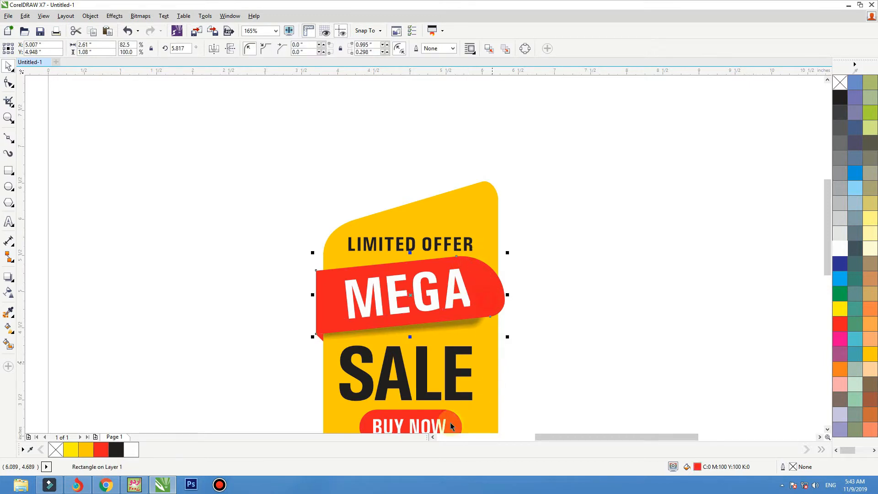
pyautogui.click(465, 301)
pyautogui.click(479, 291)
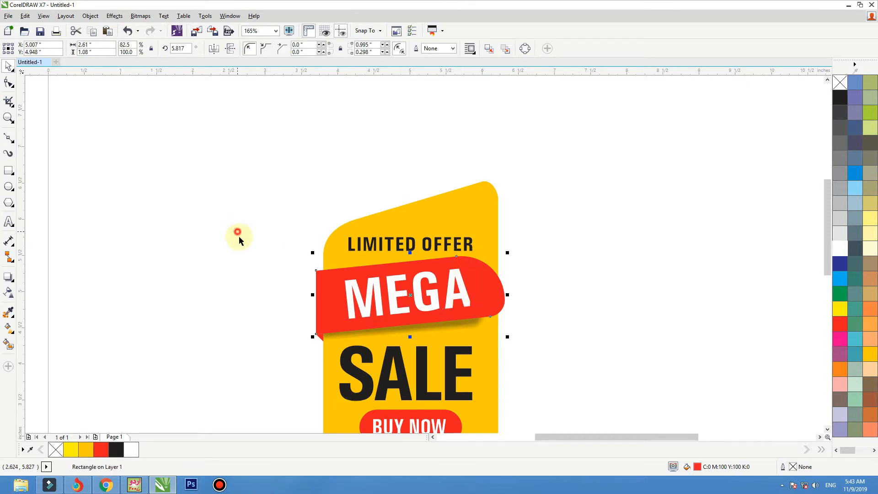
# - Recolour the small fold triangle below the red band's left end to C0 M100 Y100 K30 and add that colour to the palette
pyautogui.moveTo(268, 308); pyautogui.dragTo(408, 381)
pyautogui.click(331, 219)
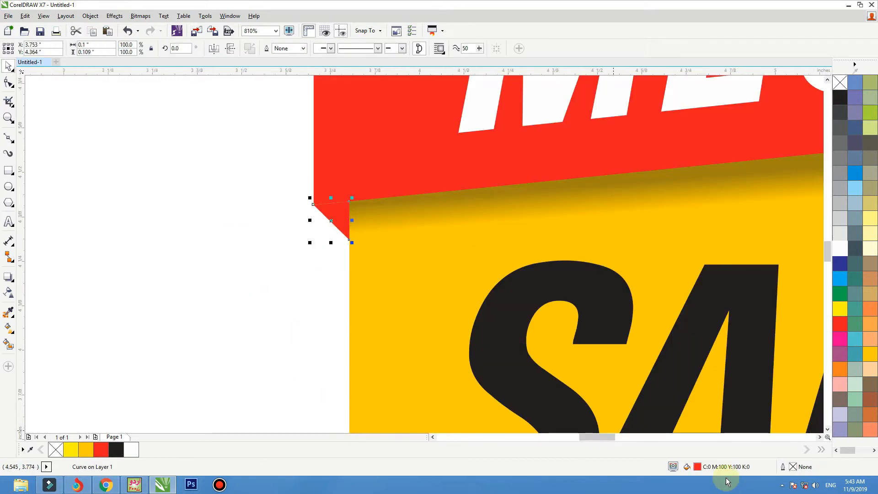
pyautogui.doubleClick(698, 467)
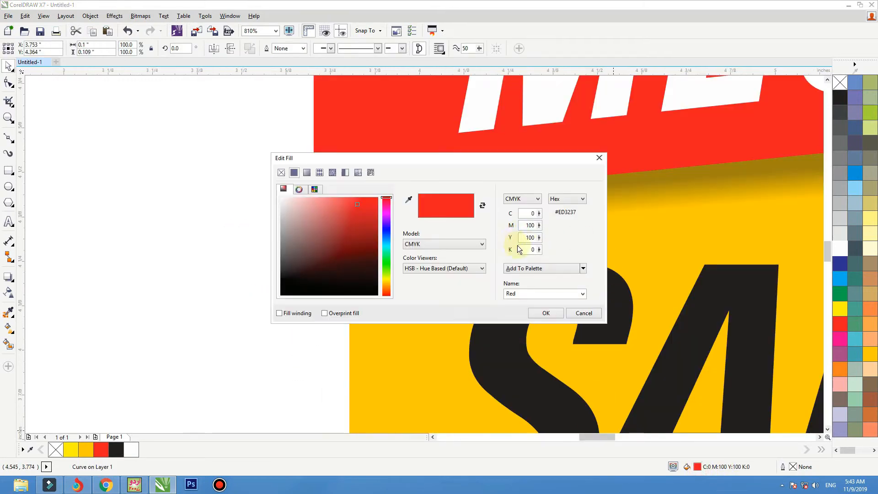
pyautogui.write('6')
pyautogui.hotkey('shift', 'Tab')
pyautogui.write('3')
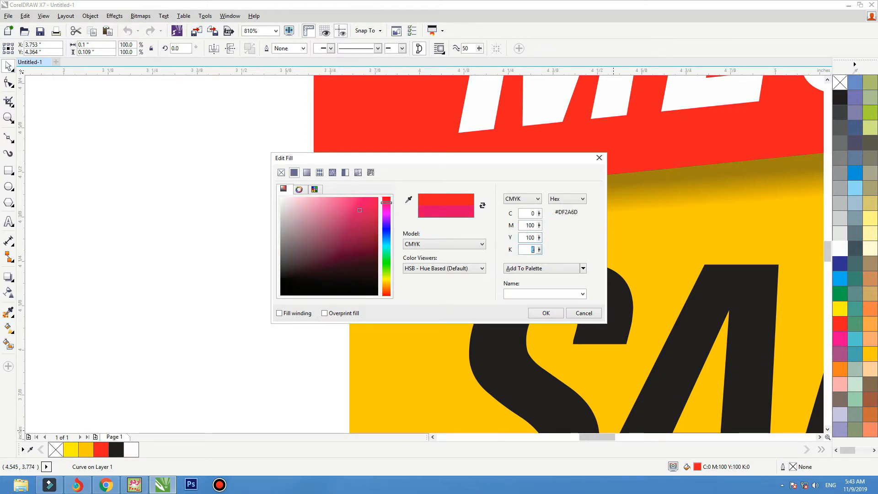
pyautogui.write('0')
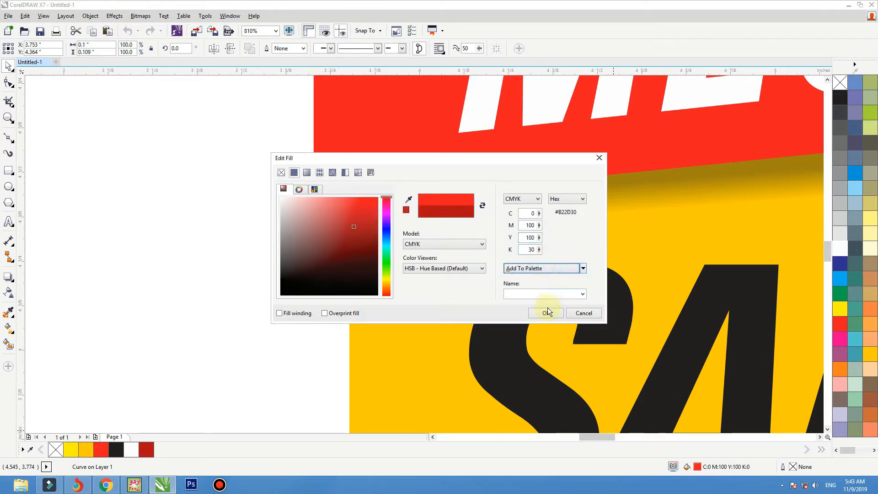
pyautogui.click(546, 313)
pyautogui.click(268, 300)
# - Draw a small closed triangle, about 0.17 by 0.32 inch, above the amber panel with straight Bezier segments
pyautogui.scroll(-3, 316, 296)
pyautogui.moveTo(282, 172); pyautogui.dragTo(506, 413)
pyautogui.hotkey('shift', 'F2')
pyautogui.click(256, 270)
pyautogui.press('F3')
pyautogui.press('F2')
pyautogui.moveTo(515, 143); pyautogui.dragTo(276, 269)
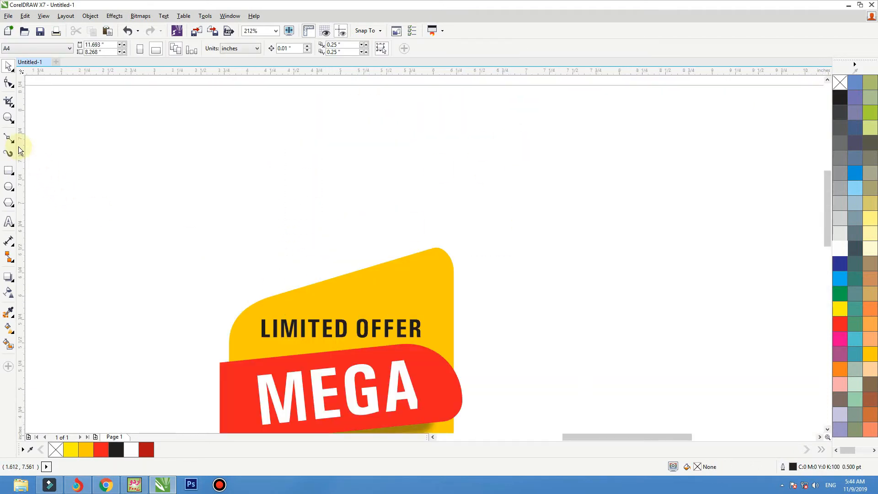
pyautogui.click(9, 138)
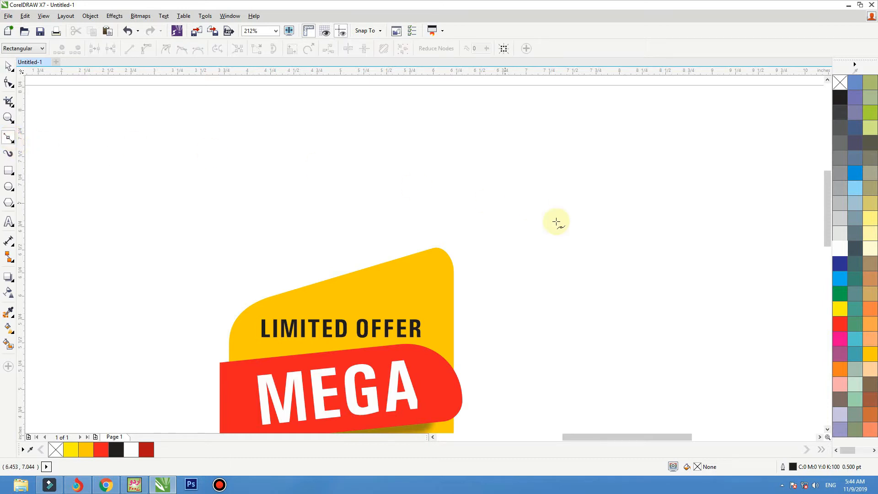
pyautogui.click(396, 168)
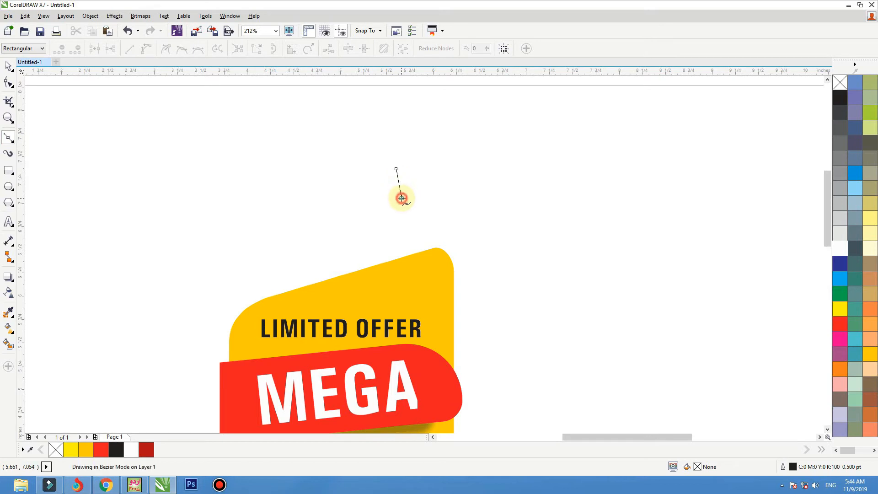
pyautogui.doubleClick(401, 198)
pyautogui.click(411, 188)
pyautogui.click(397, 169)
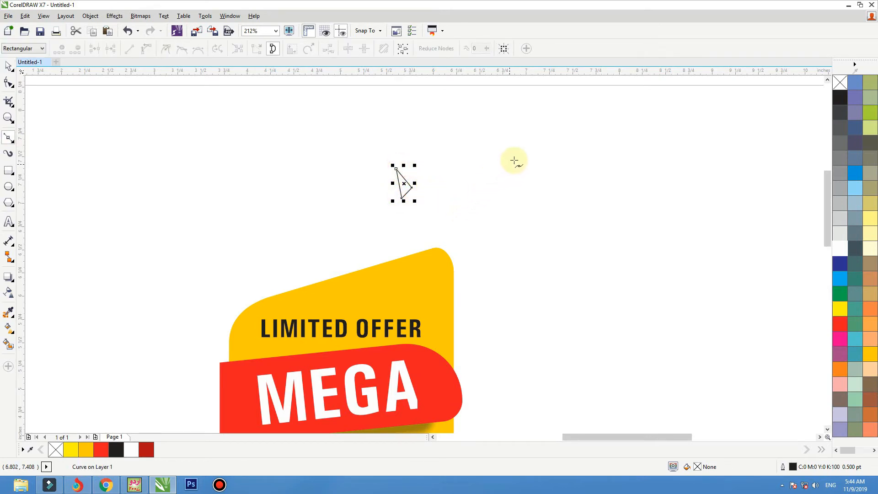
# - Draw two more slim triangles beyond the panel's upper-right corner, about 0.28 by 0.39 inch and 0.45 by 0.17 inch
pyautogui.click(515, 159)
pyautogui.doubleClick(496, 170)
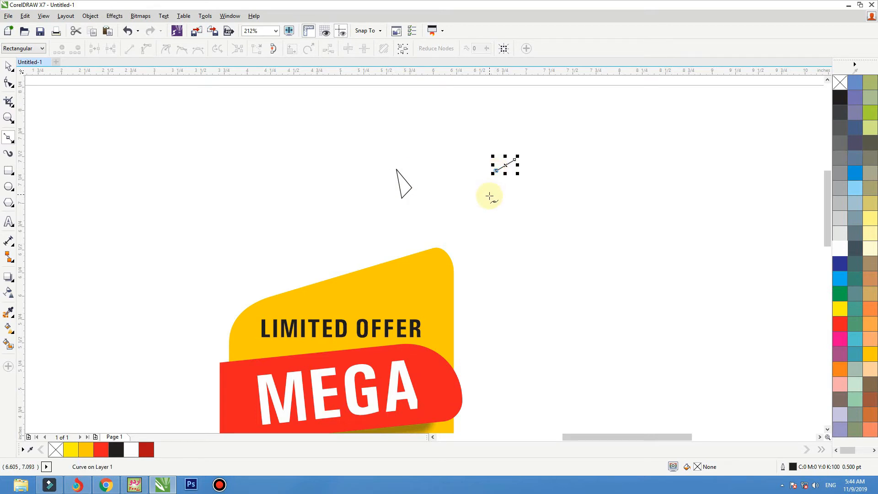
pyautogui.click(489, 196)
pyautogui.click(515, 160)
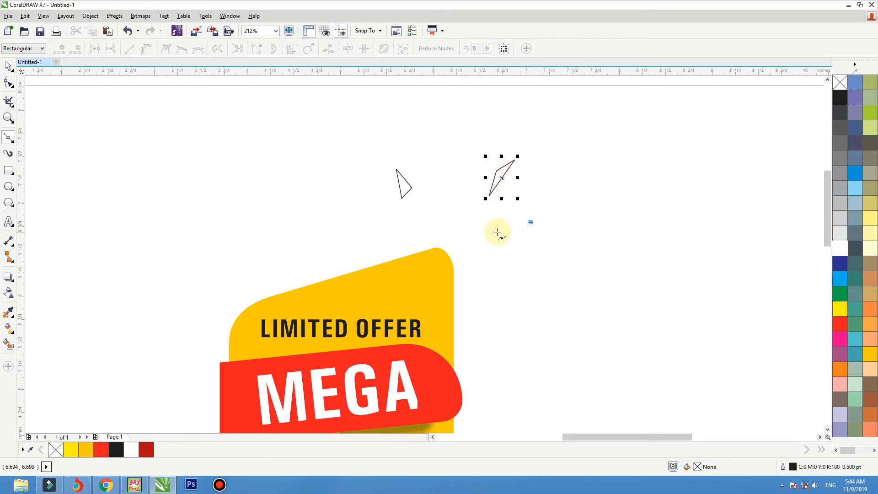
pyautogui.click(489, 237)
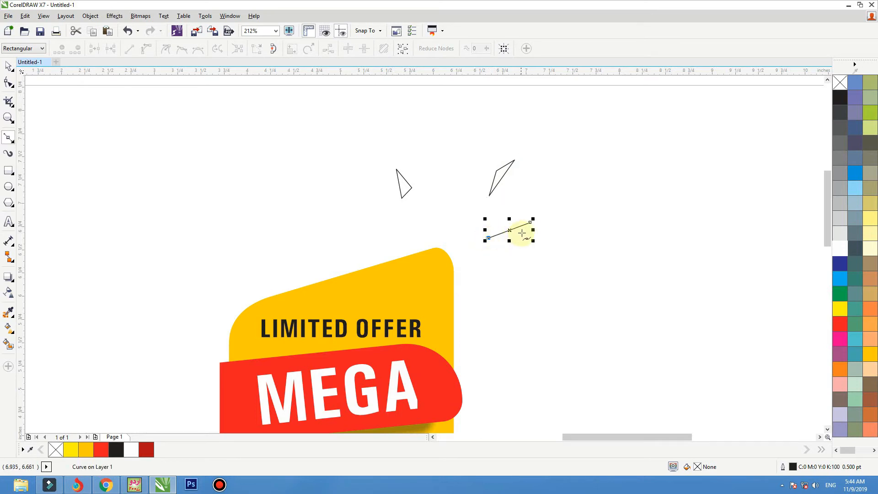
pyautogui.click(530, 230)
pyautogui.click(531, 222)
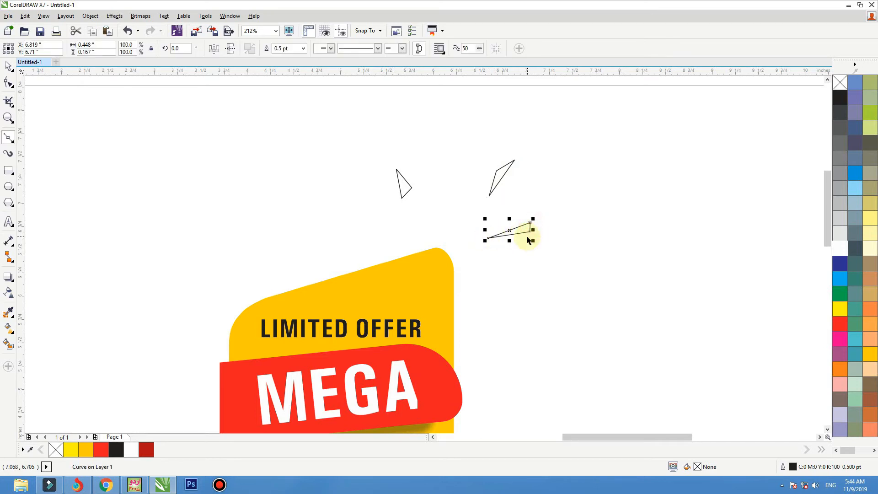
# - Fill the lower triangle amber, the upper-right one black and the left one red, removing the outlines of the black and red ones
pyautogui.click(870, 355)
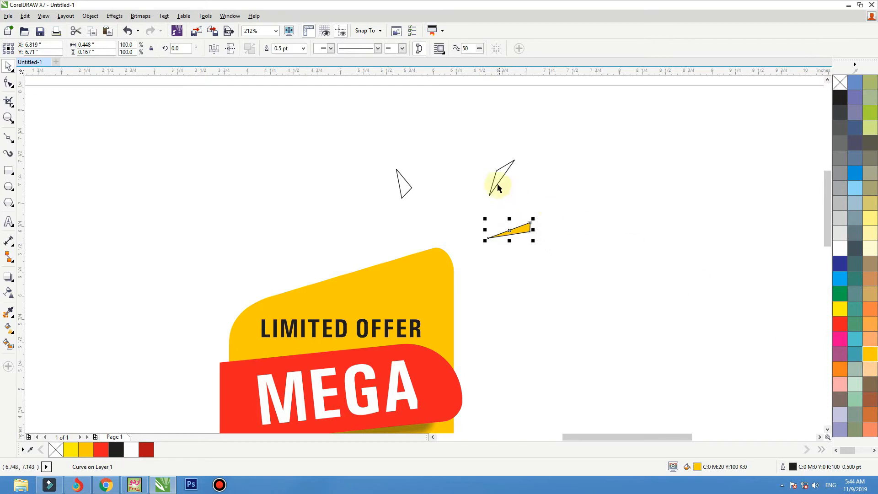
pyautogui.click(494, 182)
pyautogui.click(844, 96)
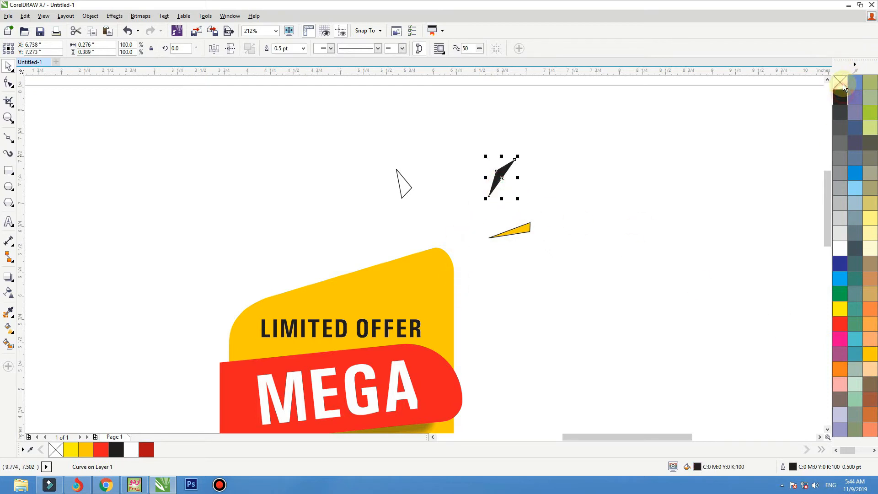
pyautogui.click(405, 187)
pyautogui.click(840, 323)
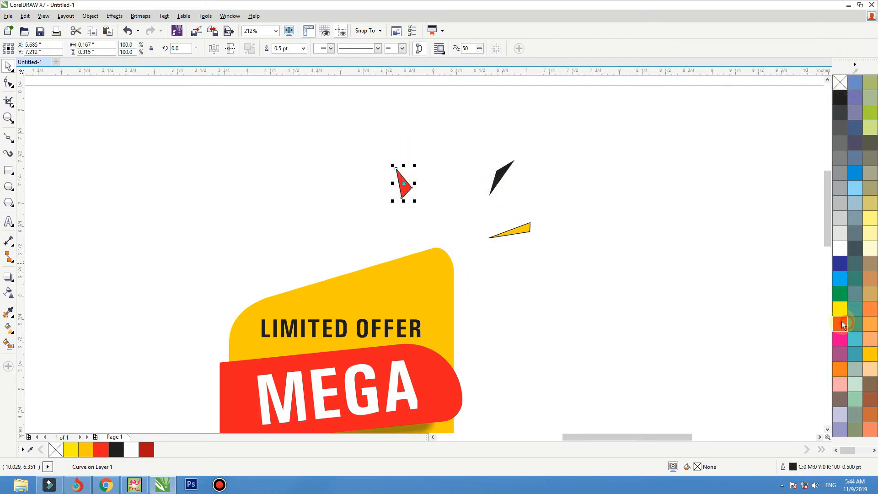
pyautogui.rightClick(840, 82)
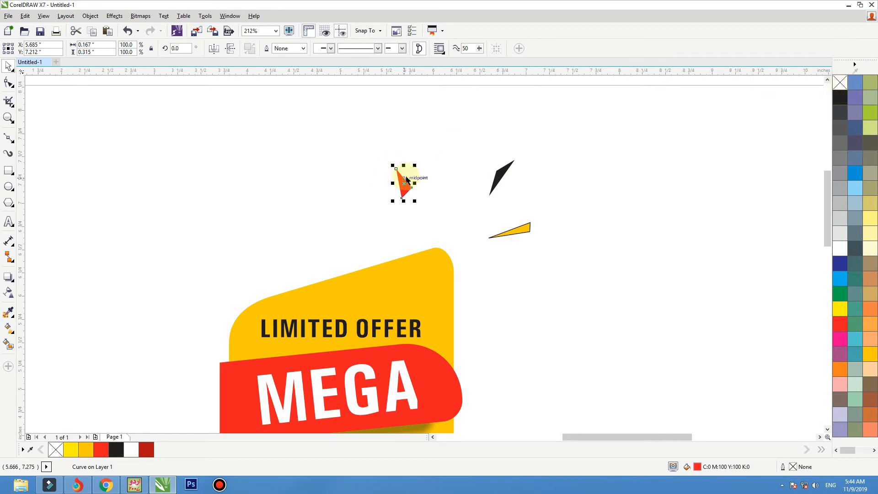
# - Narrow the red shard and move it rightward, then remove the amber shard's outline and pull its lower-right node inward
pyautogui.moveTo(415, 183); pyautogui.dragTo(438, 194)
pyautogui.click(504, 228)
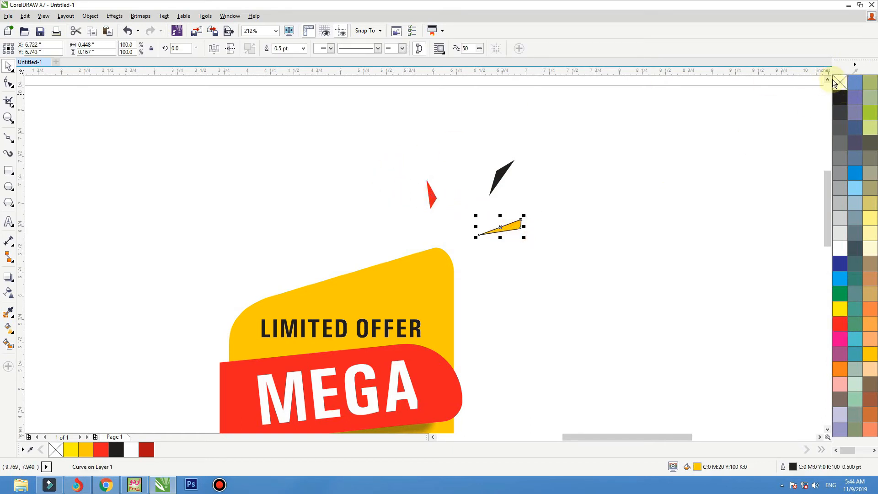
pyautogui.doubleClick(522, 226)
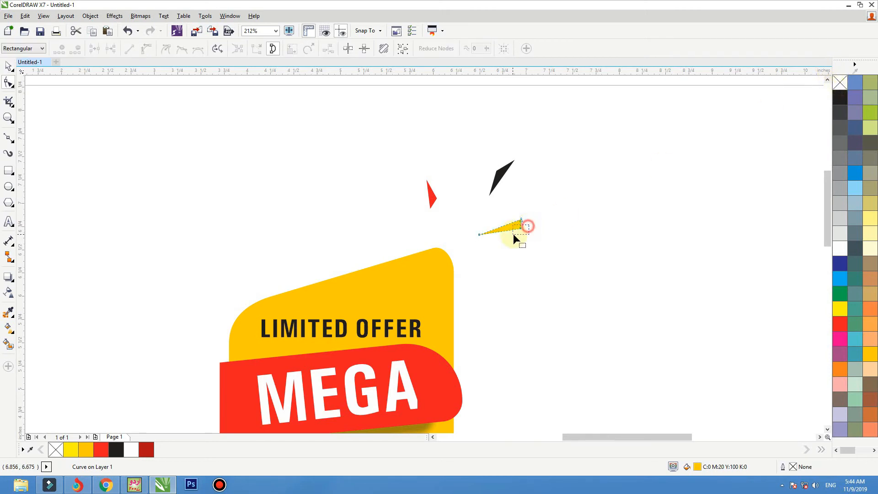
pyautogui.press('space')
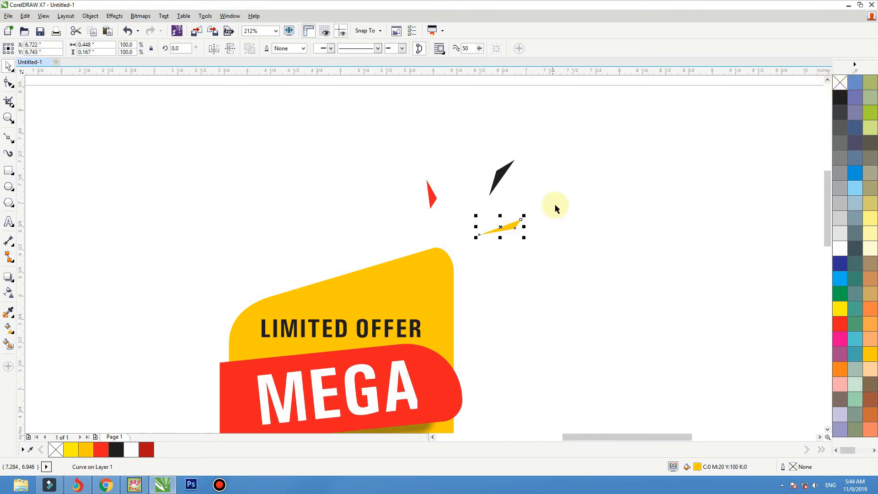
pyautogui.click(558, 202)
# - Move the three shards closer to the panel's upper-right corner and enlarge them together to about 133%
pyautogui.scroll(-2, 551, 203)
pyautogui.press('F2')
pyautogui.moveTo(585, 148); pyautogui.dragTo(250, 482)
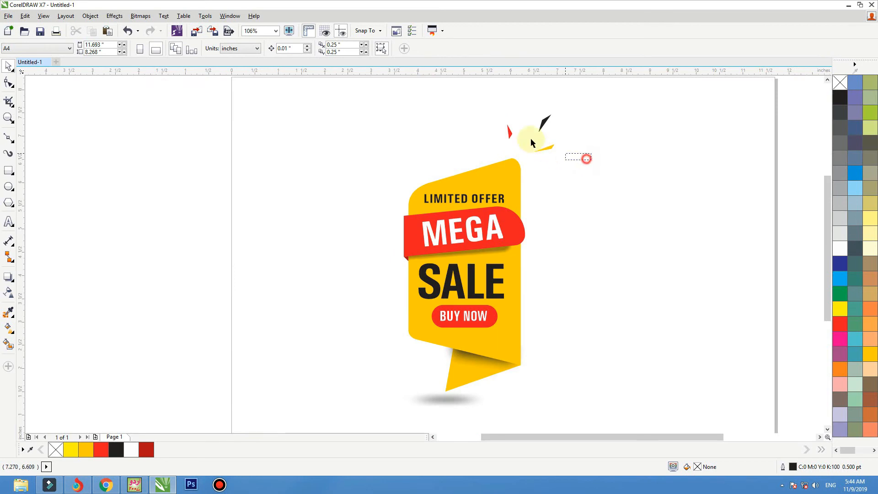
pyautogui.moveTo(530, 143); pyautogui.dragTo(489, 113)
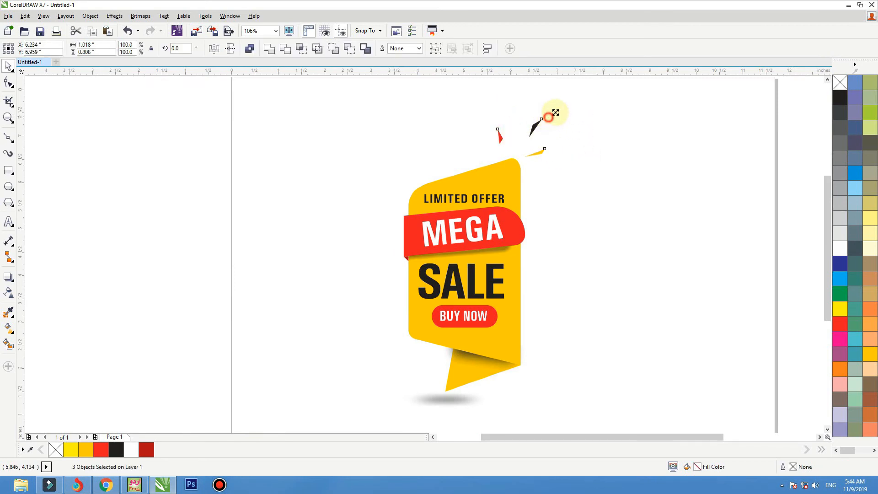
pyautogui.click(584, 123)
# - Copy the black shard to the lower left of the banner and rotate the copy to about 332 degrees
pyautogui.moveTo(549, 118); pyautogui.dragTo(404, 380)
pyautogui.click(547, 141)
pyautogui.click(544, 157)
pyautogui.click(399, 373)
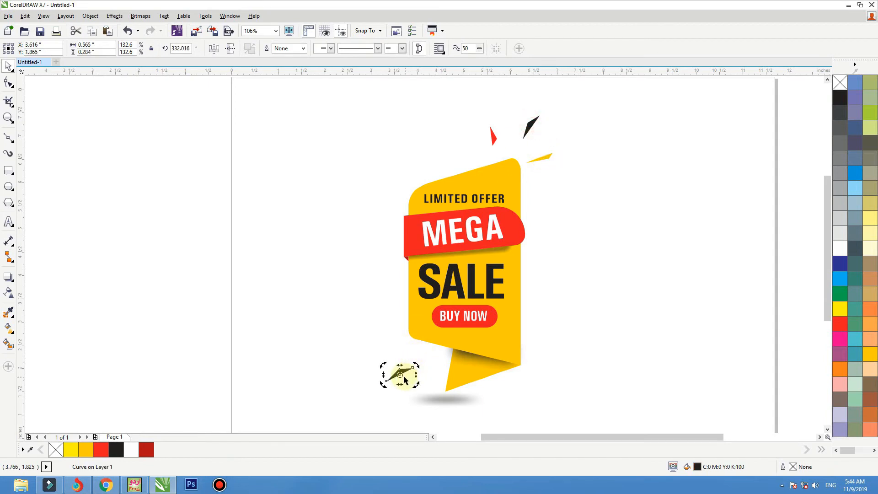
# - Copy the red shard to the left of the banner's folded tail, rotate it to about 137 degrees and fill it amber
pyautogui.click(492, 136)
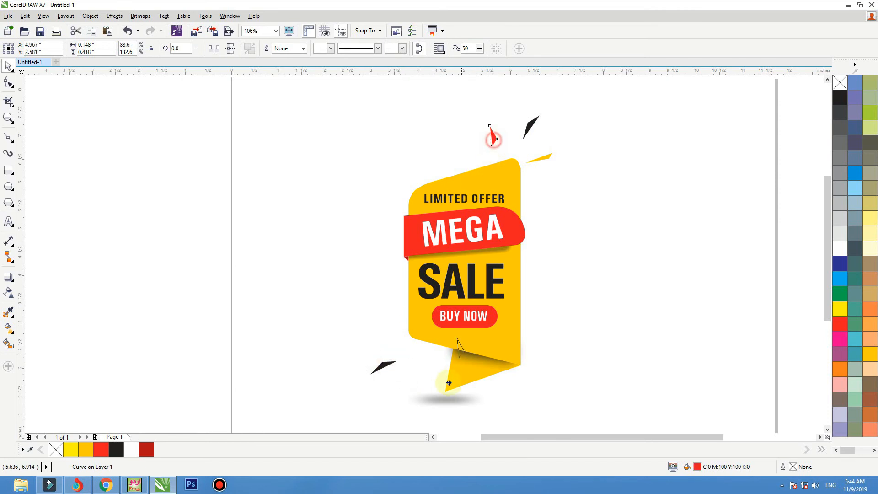
pyautogui.click(414, 384)
pyautogui.moveTo(406, 372); pyautogui.dragTo(405, 407)
pyautogui.click(717, 320)
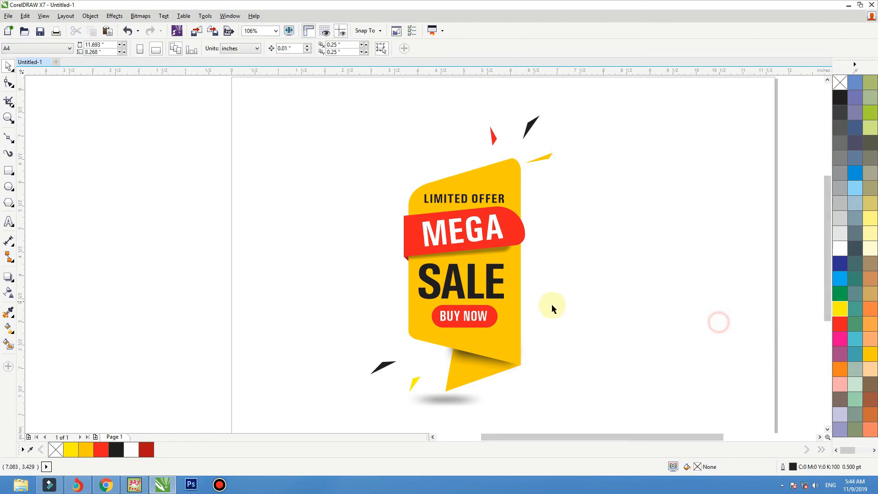
pyautogui.click(415, 381)
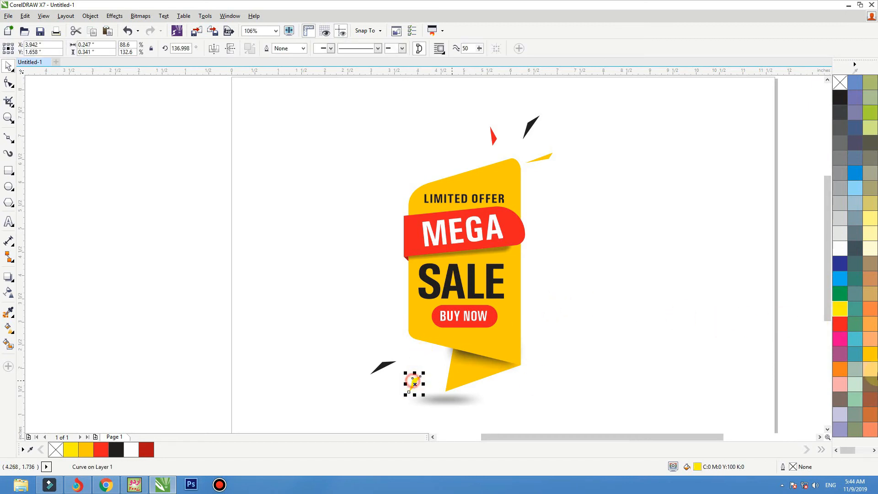
pyautogui.click(869, 353)
pyautogui.click(717, 353)
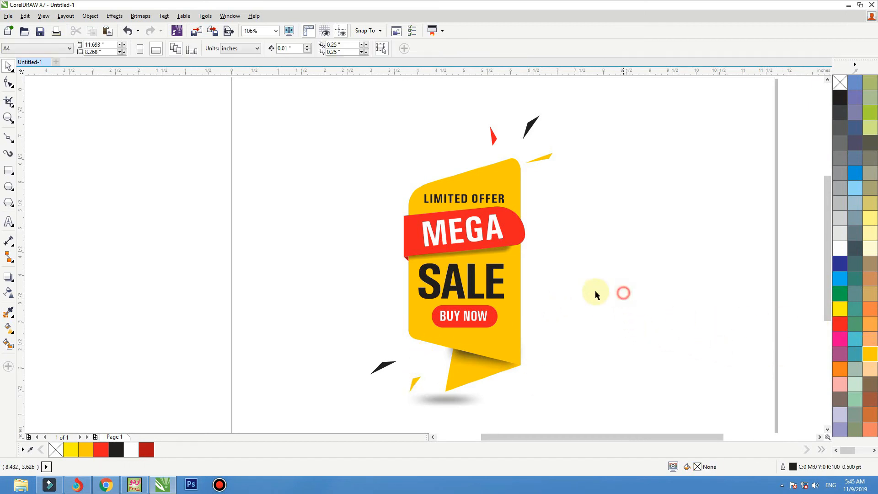
# - Move the black and amber shards at the banner's lower left together slightly up and to the left
pyautogui.scroll(-3, 594, 293)
pyautogui.moveTo(604, 204); pyautogui.dragTo(415, 367)
pyautogui.hotkey('shift', 'F2')
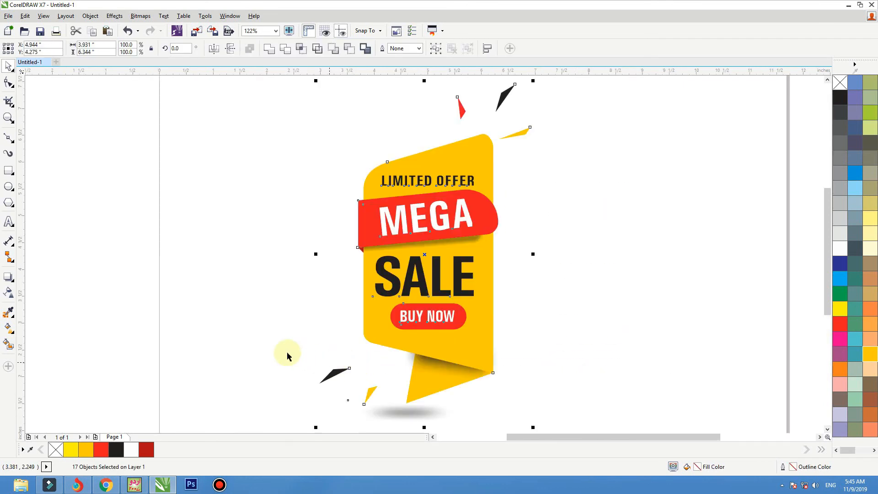
pyautogui.moveTo(274, 343); pyautogui.dragTo(365, 378)
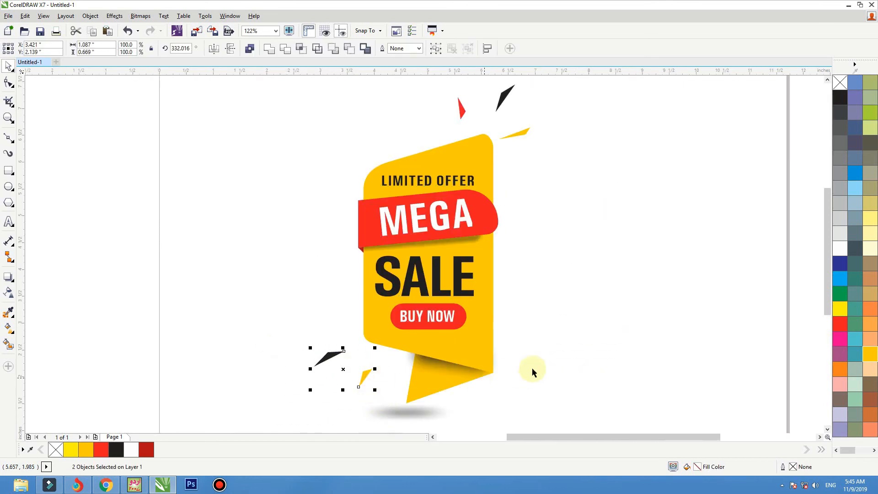
pyautogui.click(580, 353)
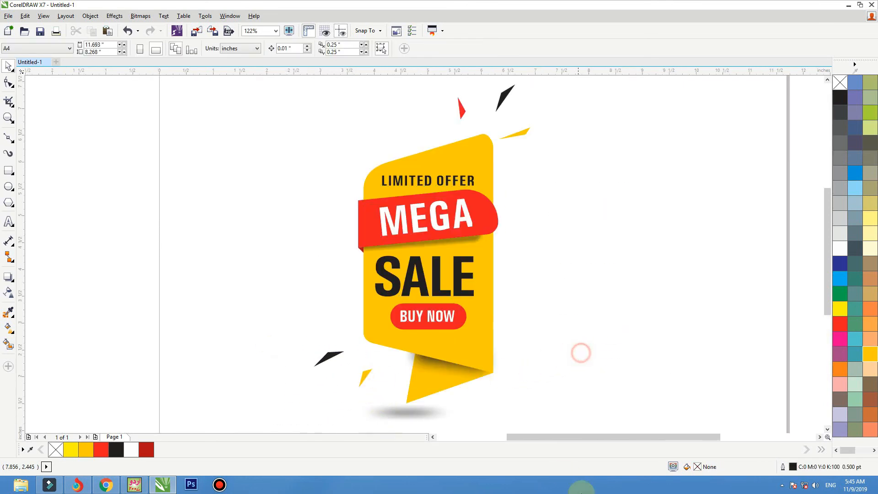
# - Nudge the amber shard at the upper right slightly down and right, and the black shard above it slightly down
pyautogui.click(518, 133)
pyautogui.click(504, 100)
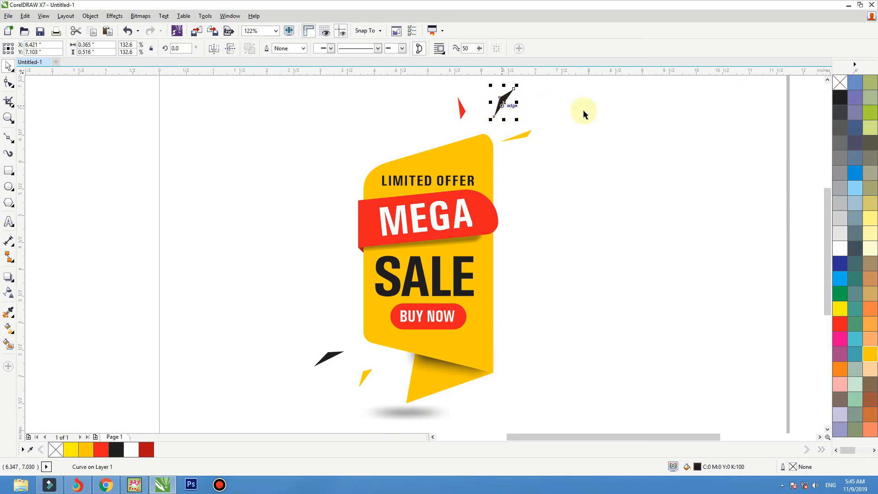
pyautogui.click(597, 112)
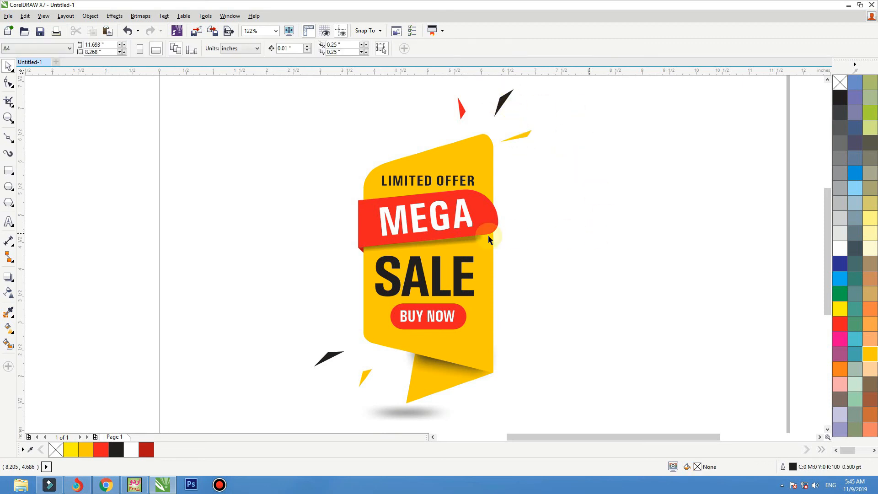
# - Stretch the SALE text upward to about 0.9 inches tall, keeping its width and lower edge in place
pyautogui.press('F2')
pyautogui.moveTo(658, 249); pyautogui.dragTo(294, 411)
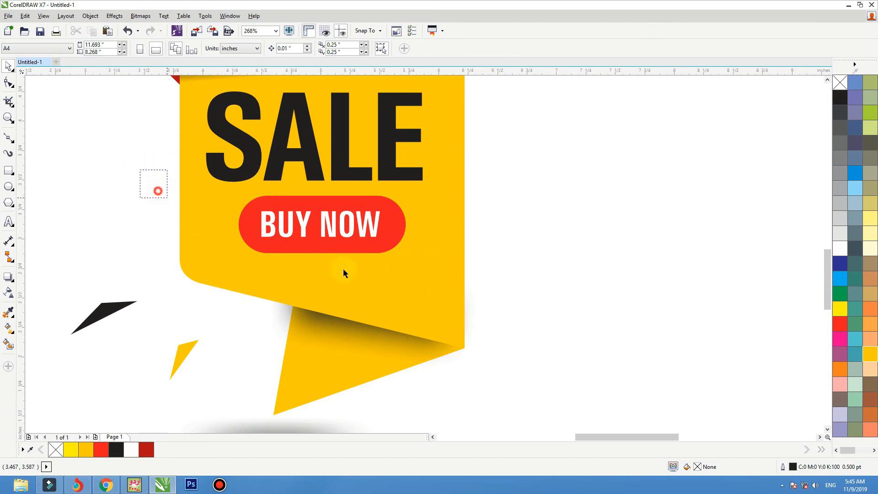
pyautogui.click(323, 230)
pyautogui.scroll(-3, 331, 199)
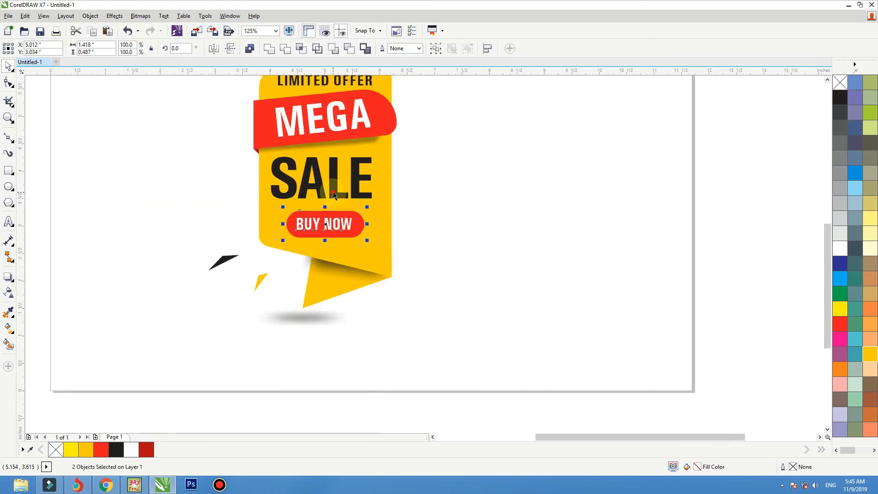
pyautogui.click(334, 195)
pyautogui.scroll(3, 430, 142)
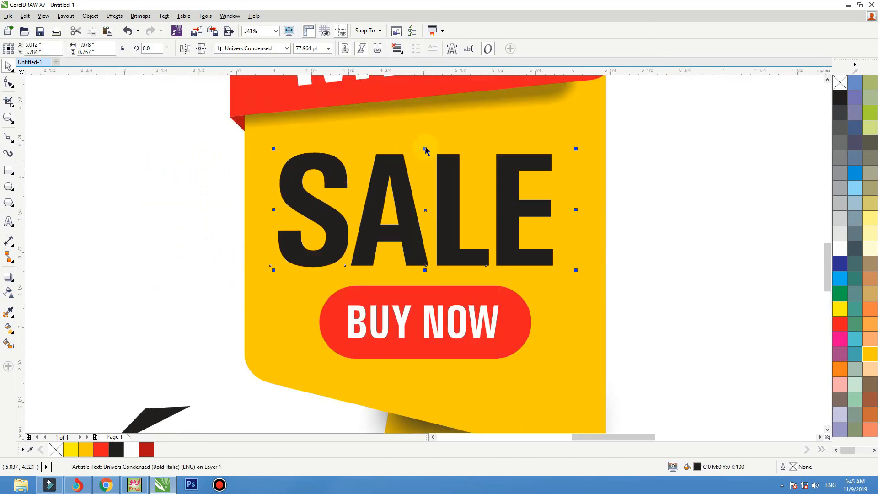
pyautogui.moveTo(426, 149); pyautogui.dragTo(426, 133)
pyautogui.scroll(-4, 450, 276)
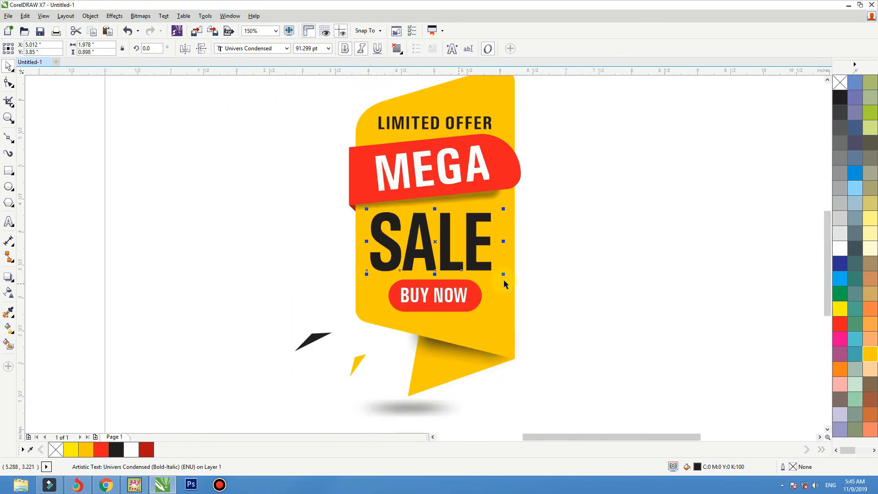
# - Scale the MEGA text on the red band down about its centre to about 96.4 percent, then fit the whole banner in view
pyautogui.click(553, 205)
pyautogui.scroll(2, 458, 286)
pyautogui.click(489, 170)
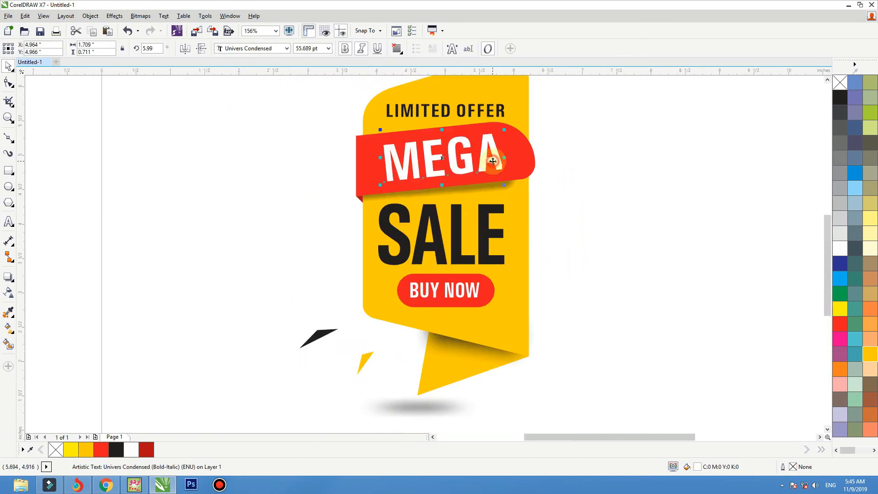
pyautogui.moveTo(505, 131); pyautogui.dragTo(504, 134)
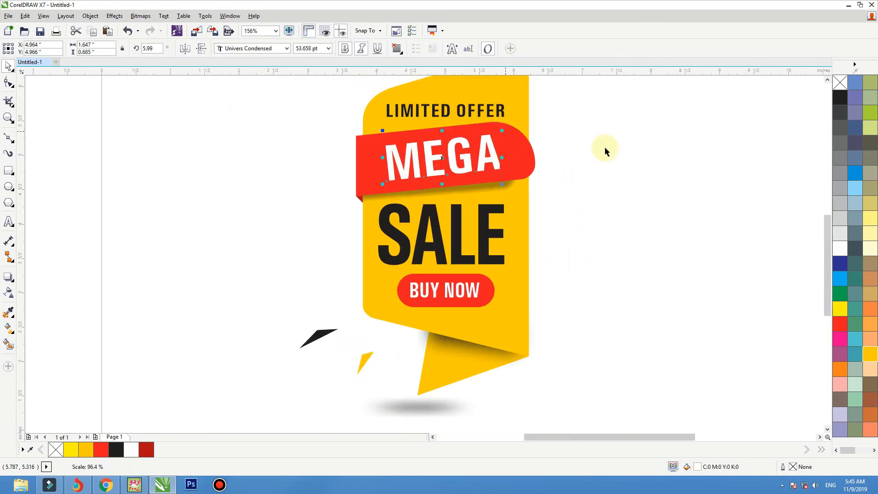
pyautogui.click(629, 148)
pyautogui.scroll(-2, 554, 297)
pyautogui.press('F4')
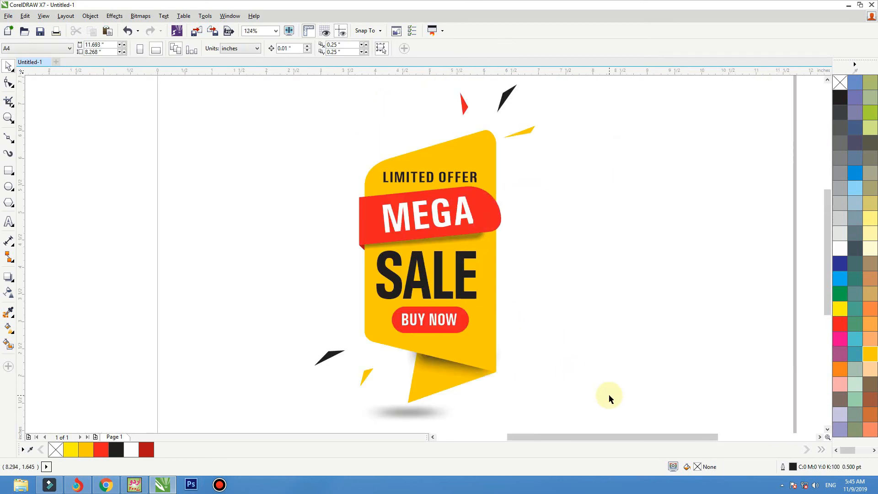